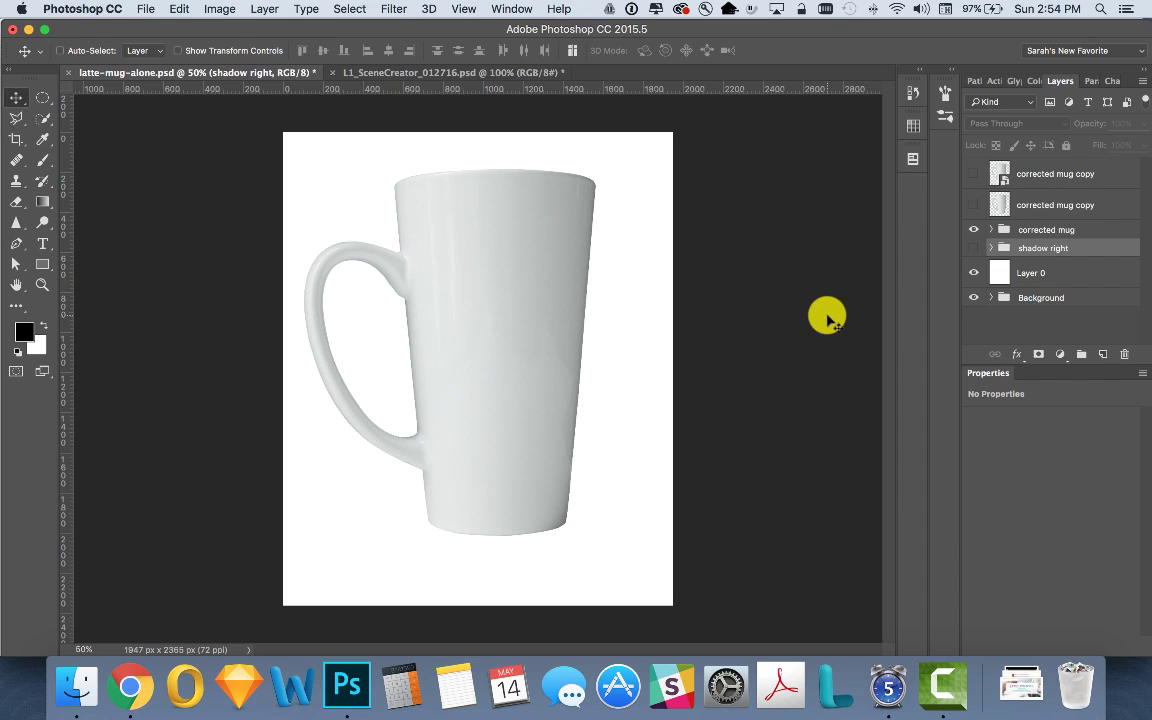
Toggle the corrected mug and shadow right groups' visibility, then select the shadow right group.
click(972, 230)
click(972, 230)
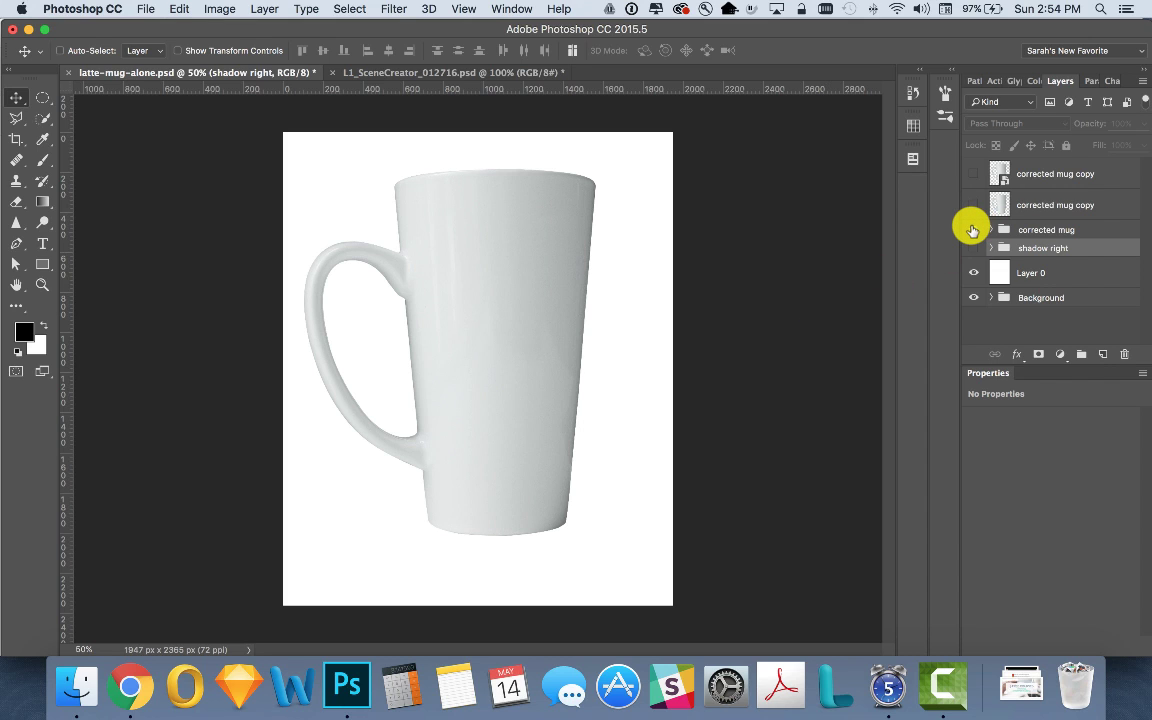
click(1085, 230)
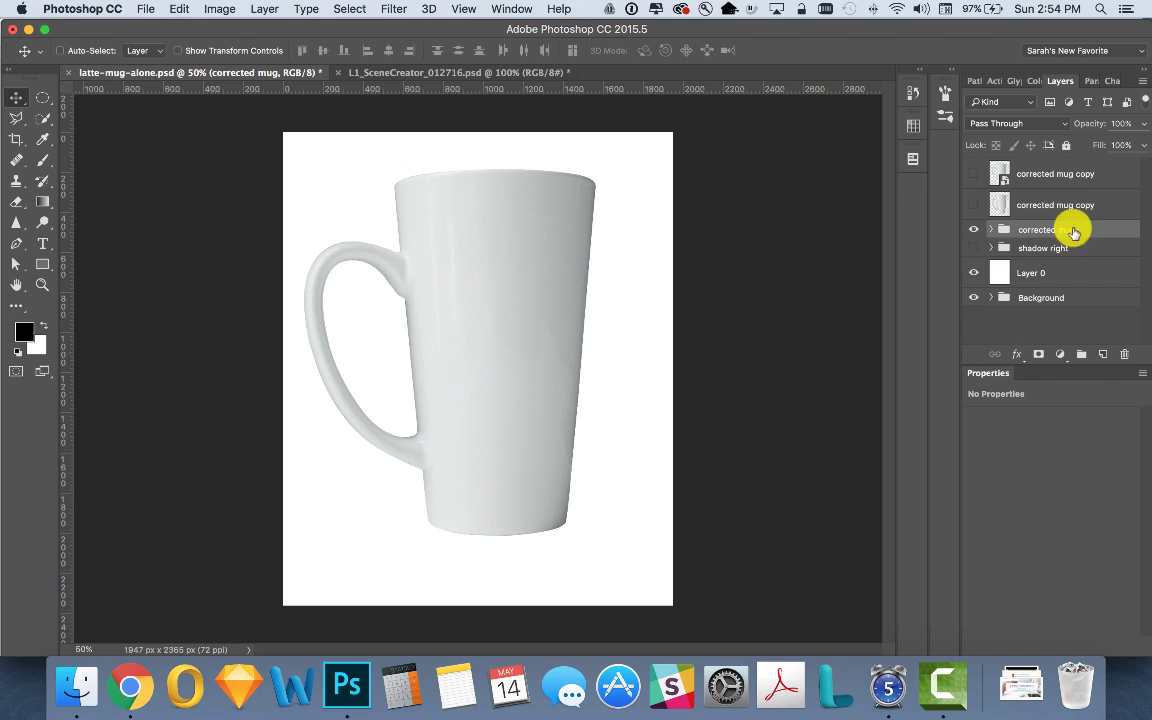
click(972, 248)
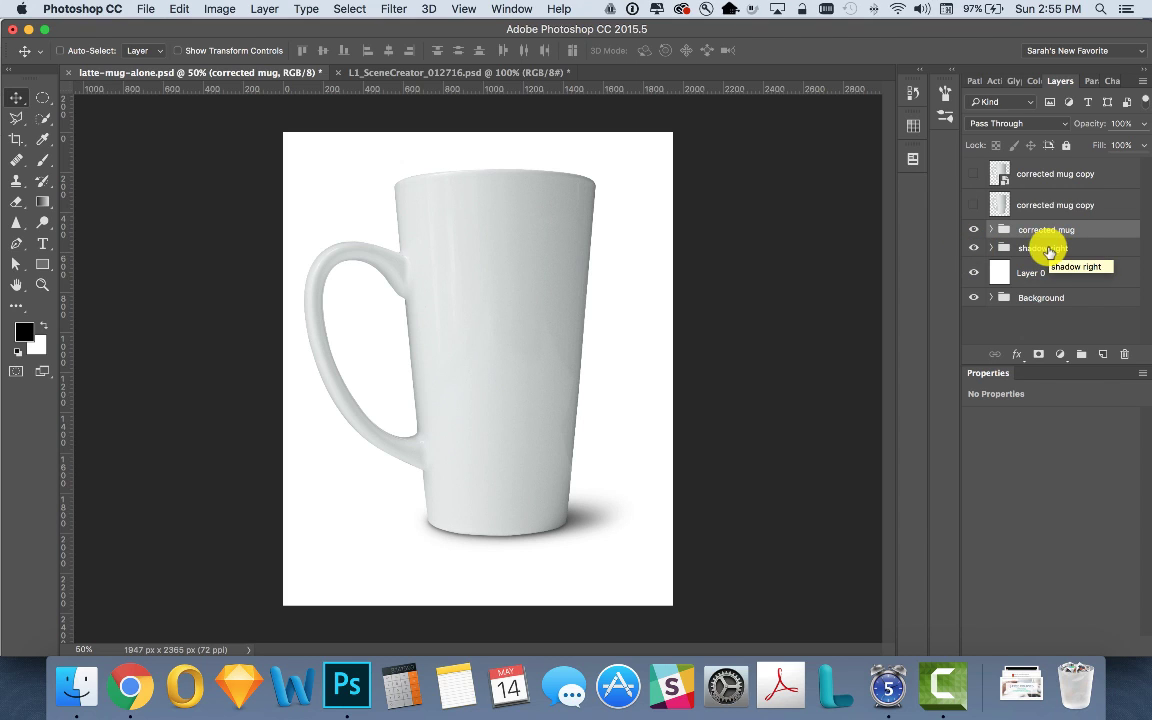
click(972, 248)
click(1092, 250)
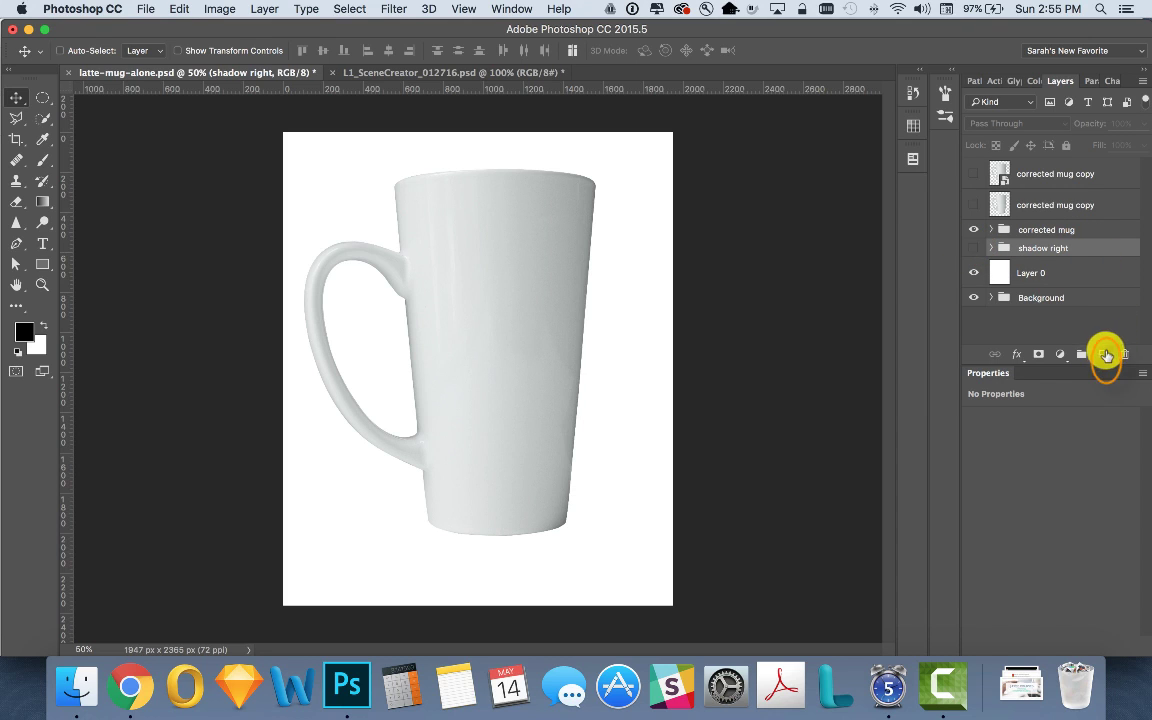
Add a new empty Layer 3 and move it just below the corrected mug group.
click(1106, 355)
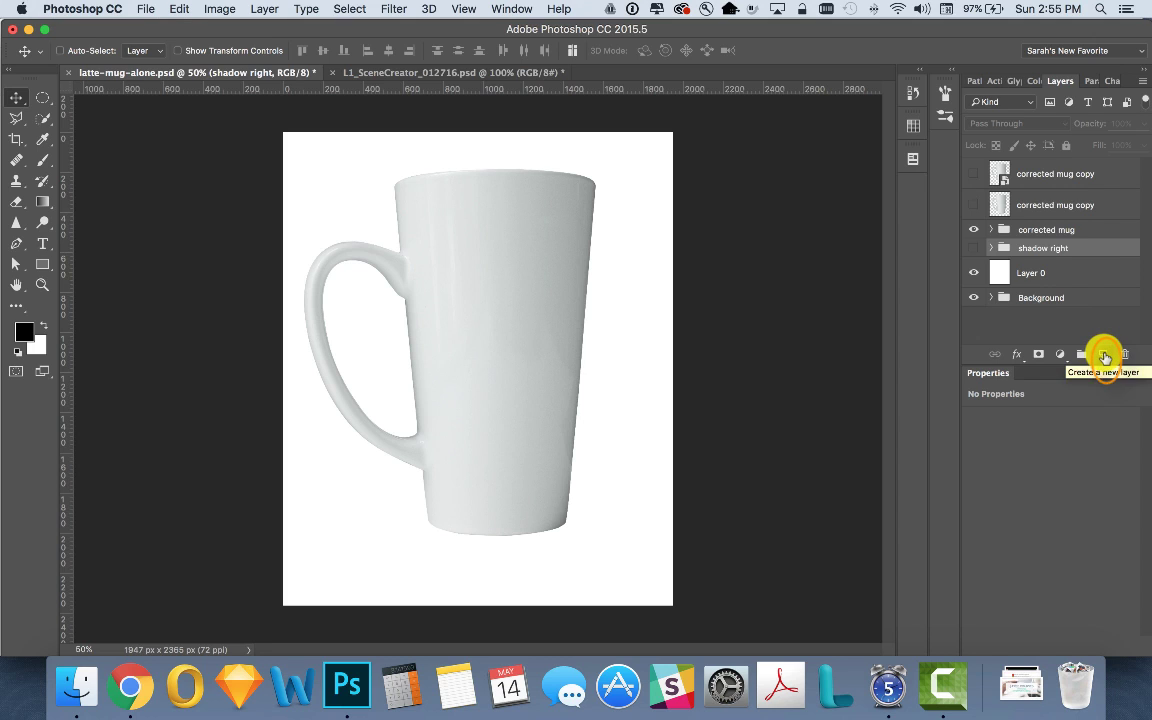
click(1104, 356)
drag(1054, 252, 1086, 254)
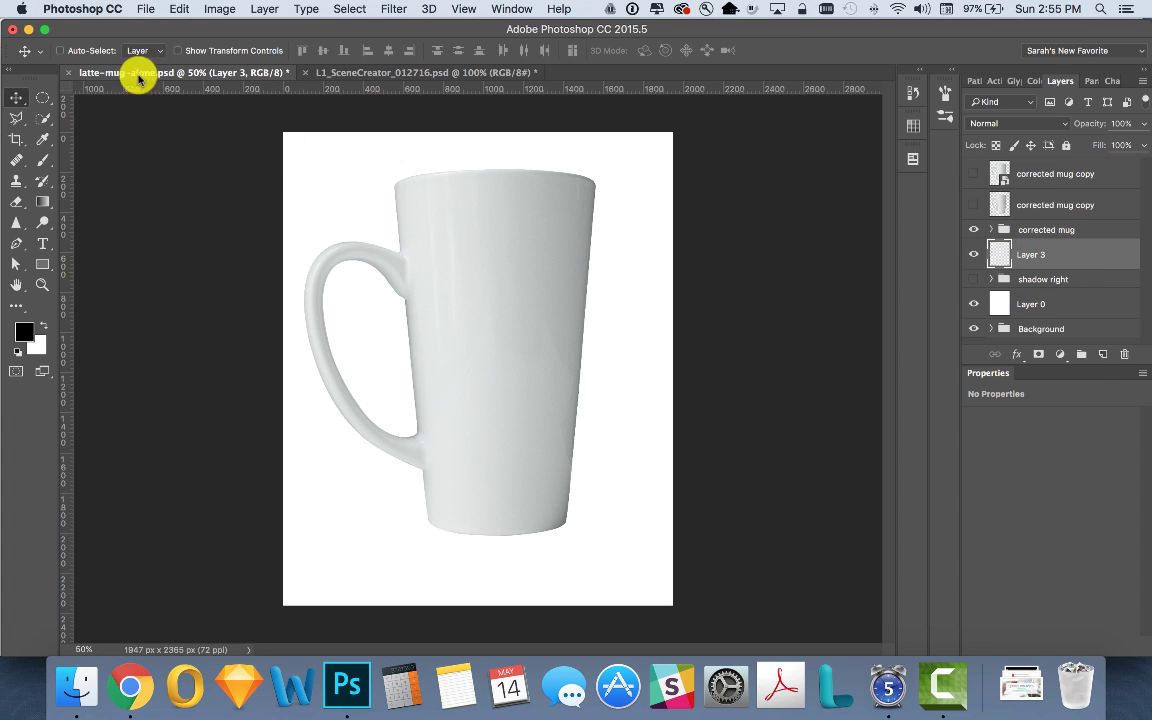
Draw an elliptical selection fitted around the mug's base, viewed at 100% zoom.
drag(47, 101, 91, 107)
scroll(483, 507, up, 5)
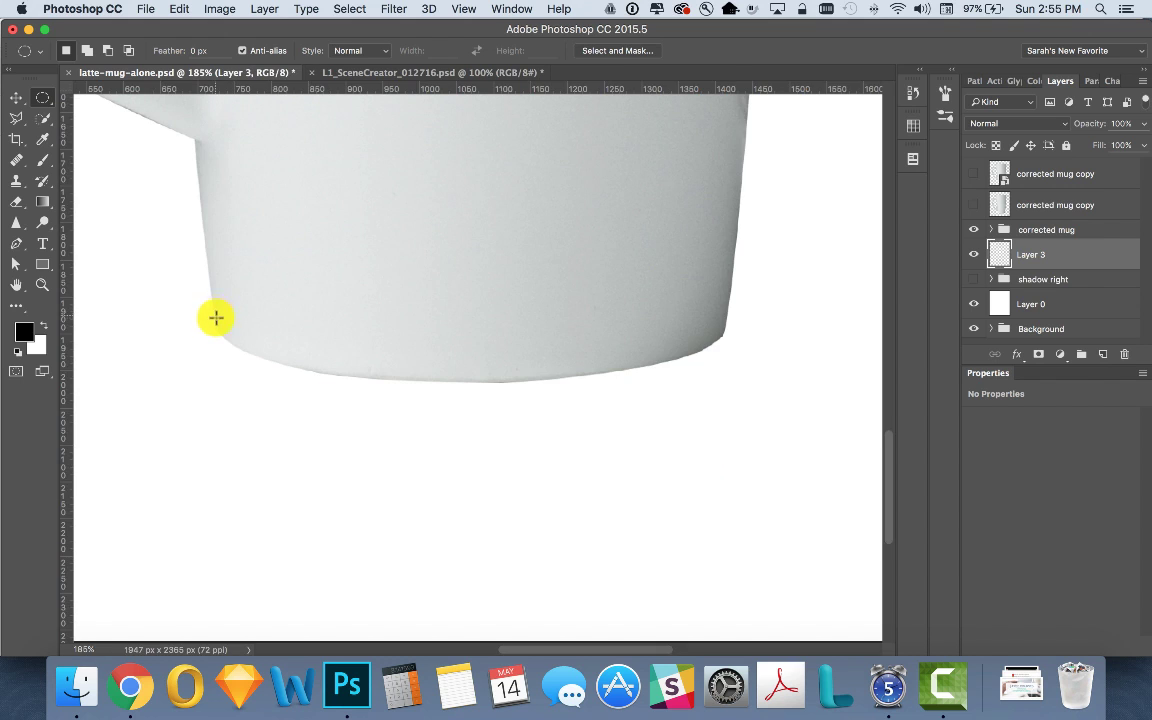
drag(216, 314, 713, 424)
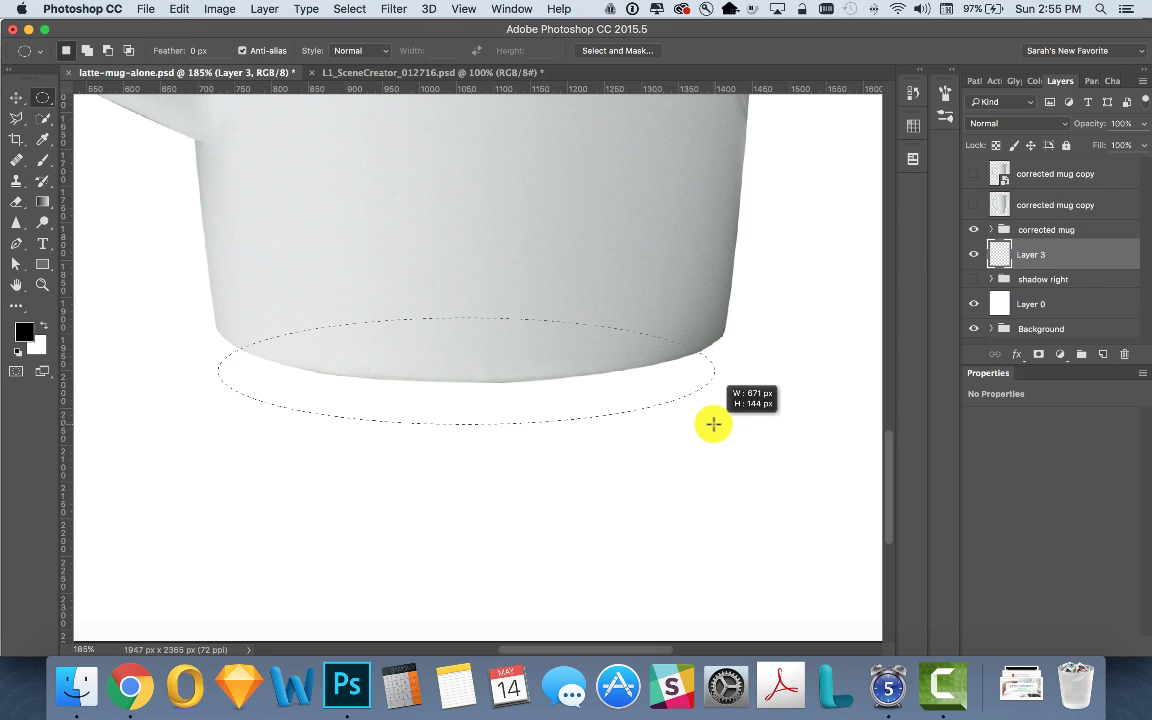
drag(713, 424, 724, 381)
scroll(722, 381, down, 1)
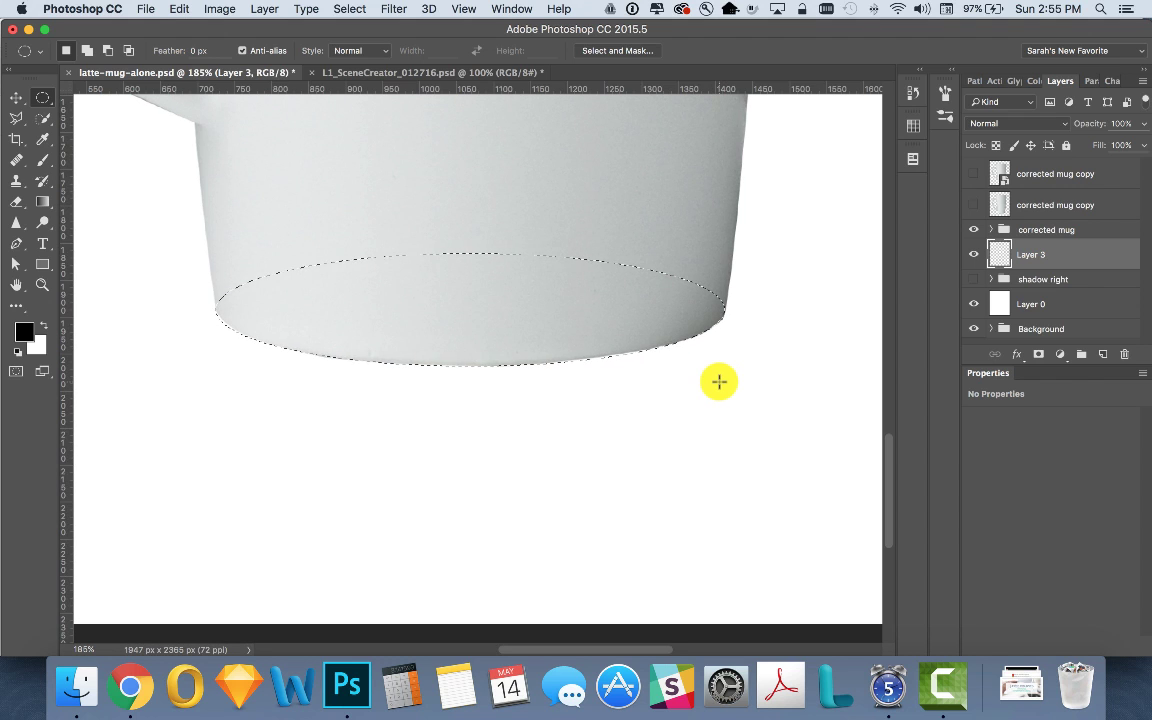
key(super+1)
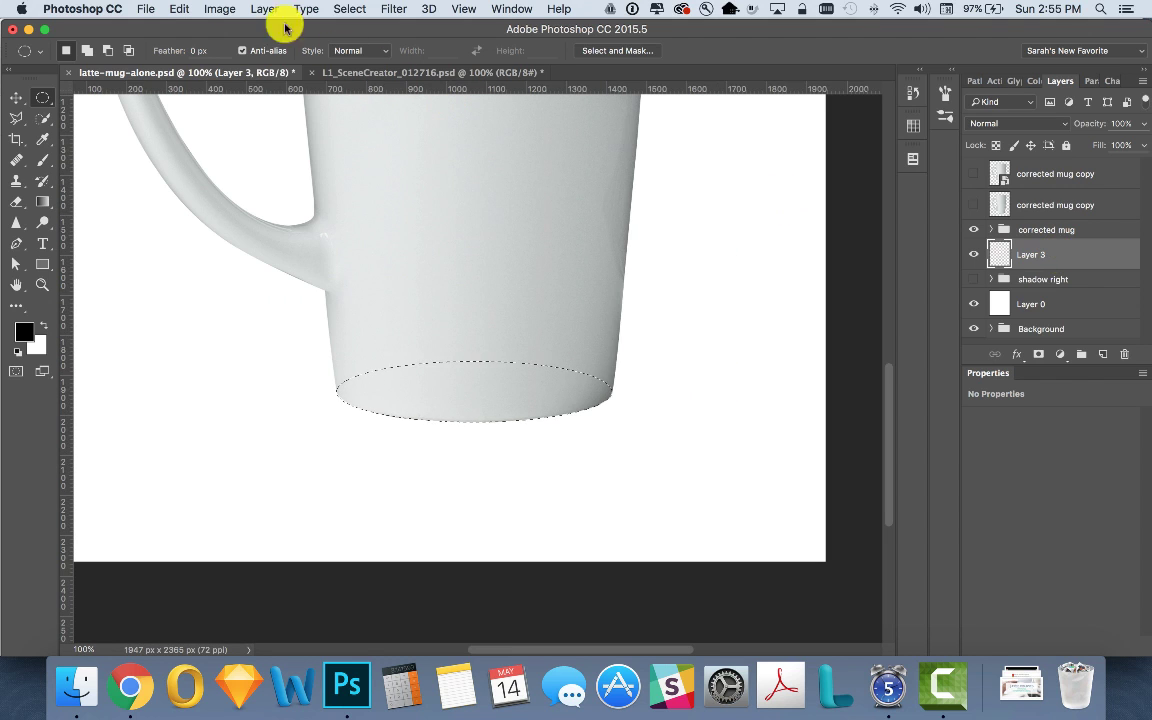
Fill the ellipse on Layer 3 with black foreground color and check it by toggling the mug.
click(180, 8)
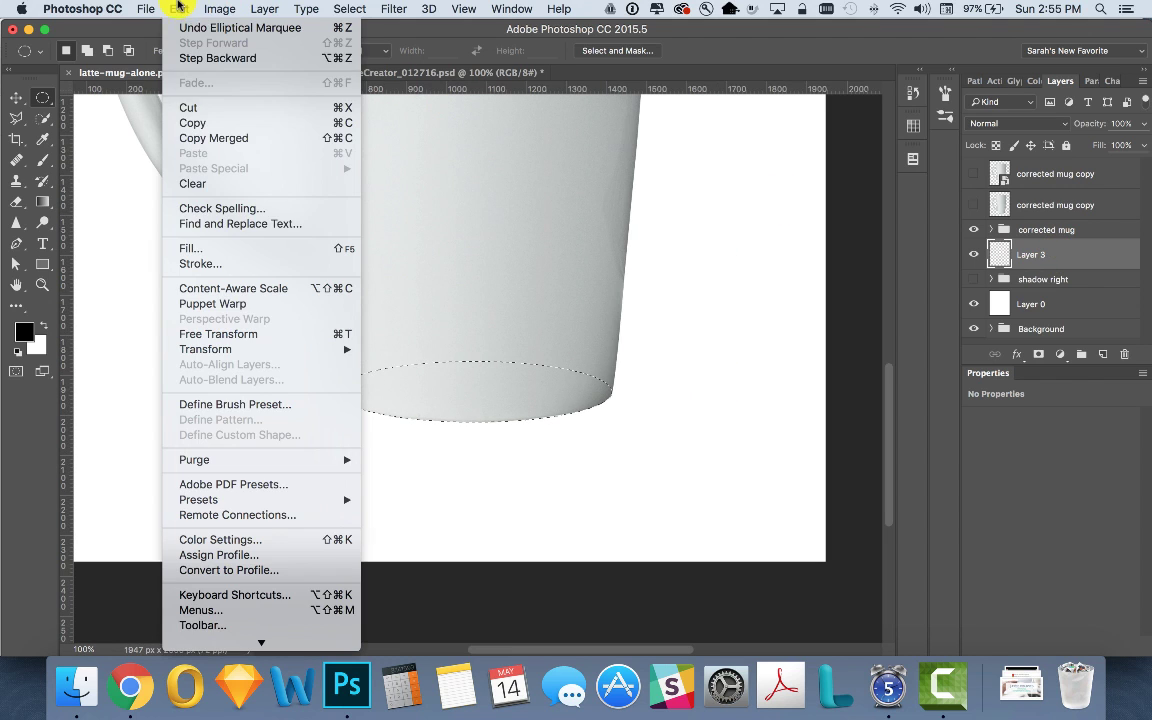
click(226, 249)
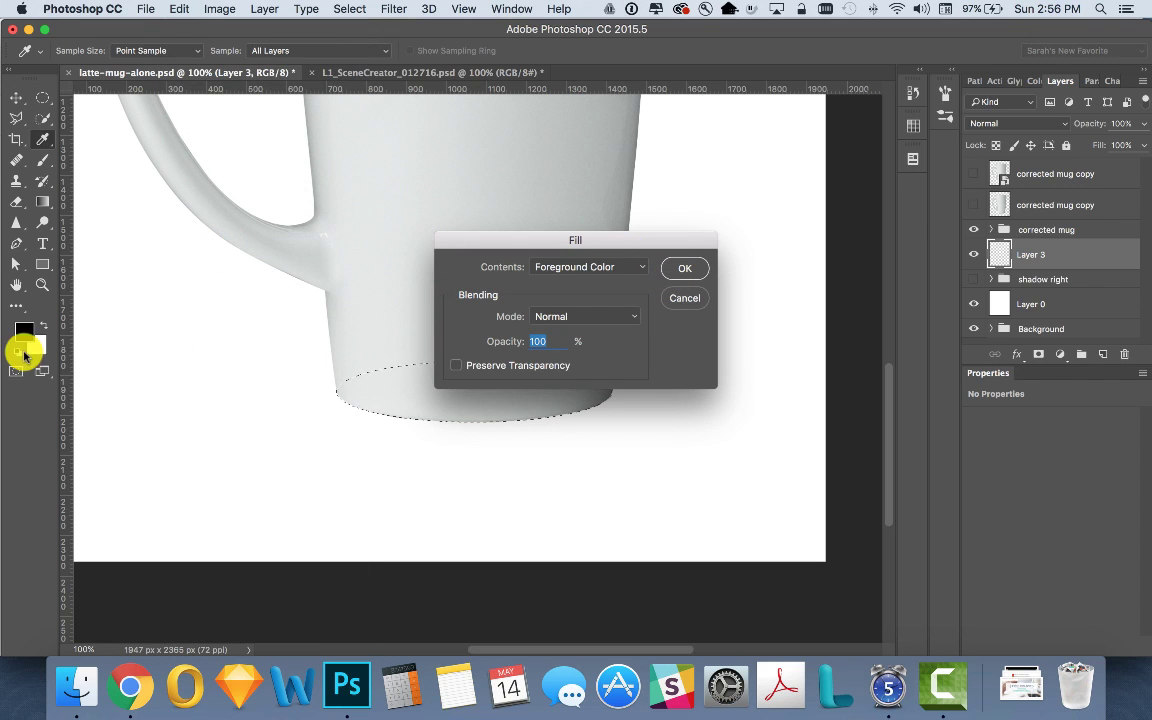
click(679, 267)
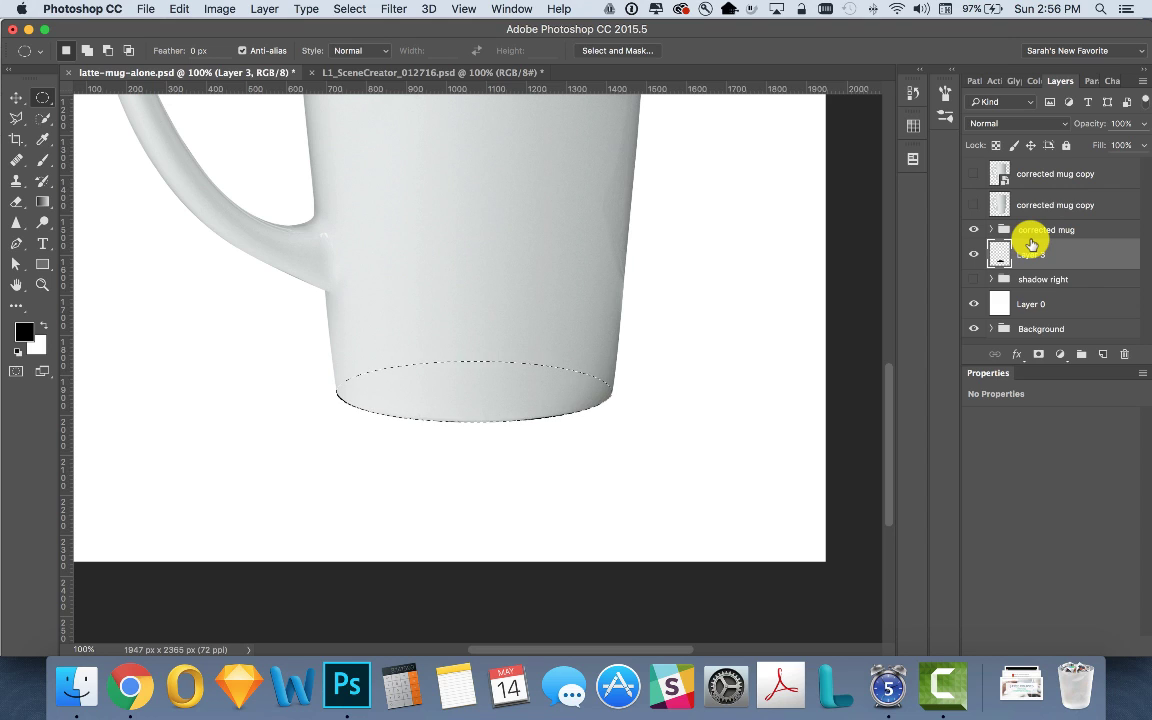
click(975, 231)
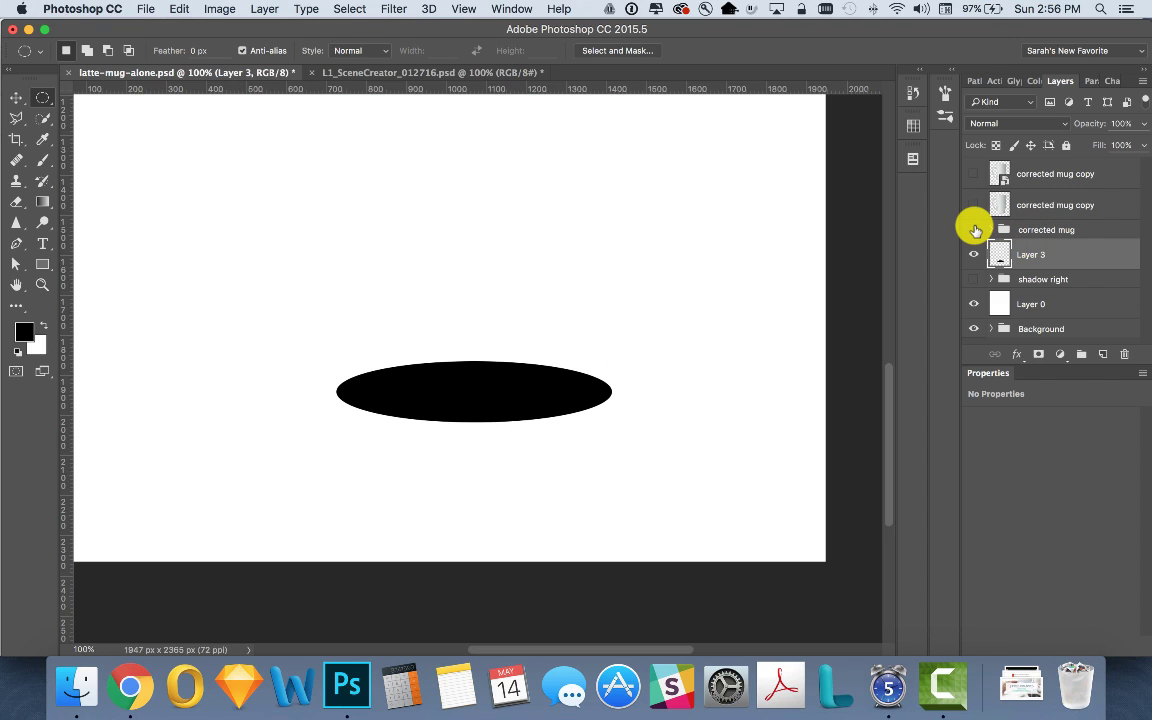
click(975, 231)
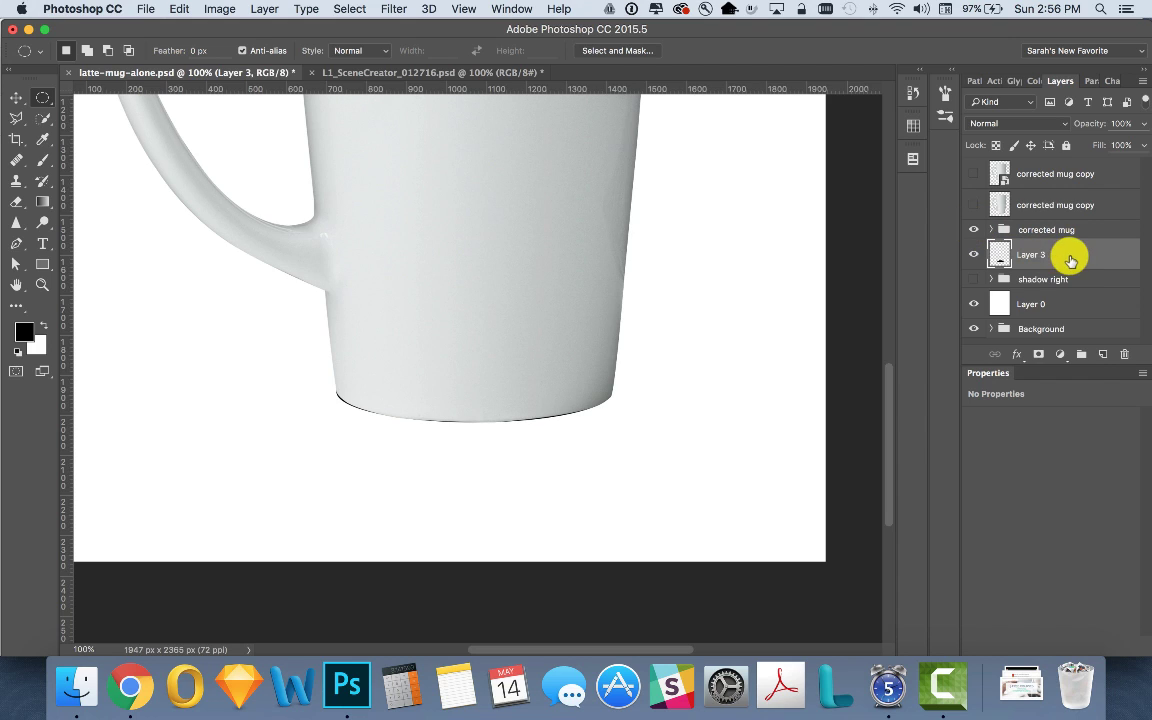
Apply a 3.8-pixel Gaussian Blur to Layer 3's black ellipse.
click(17, 100)
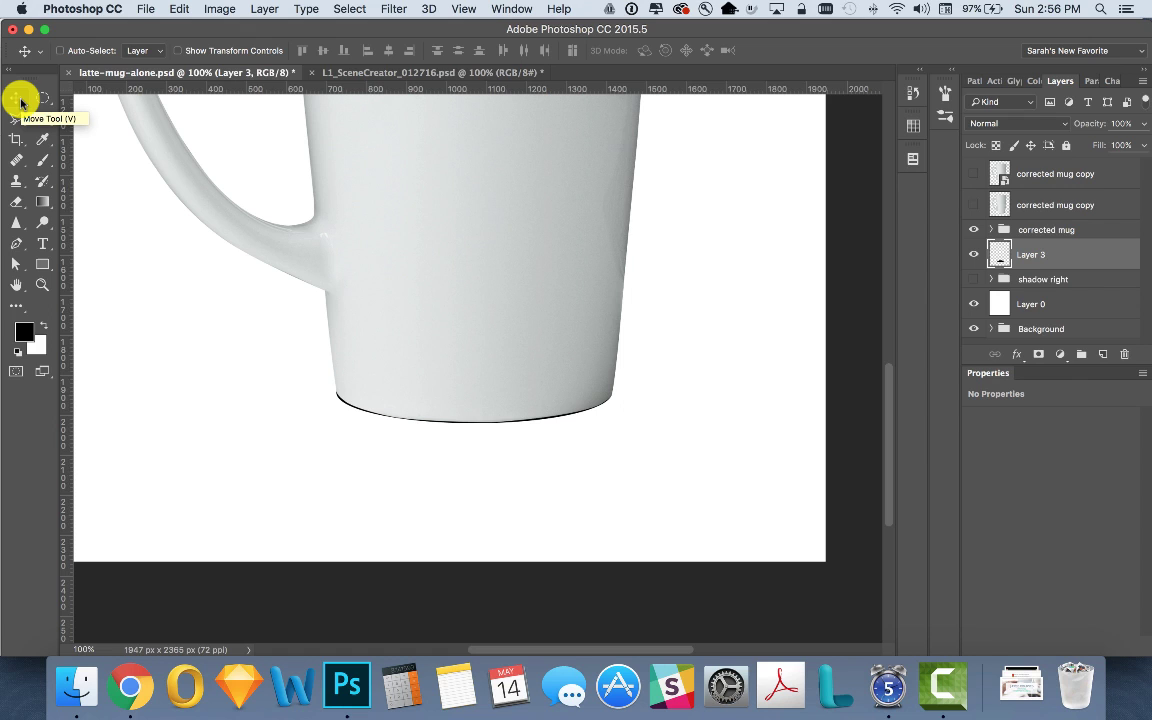
click(393, 9)
mouse_move(471, 202)
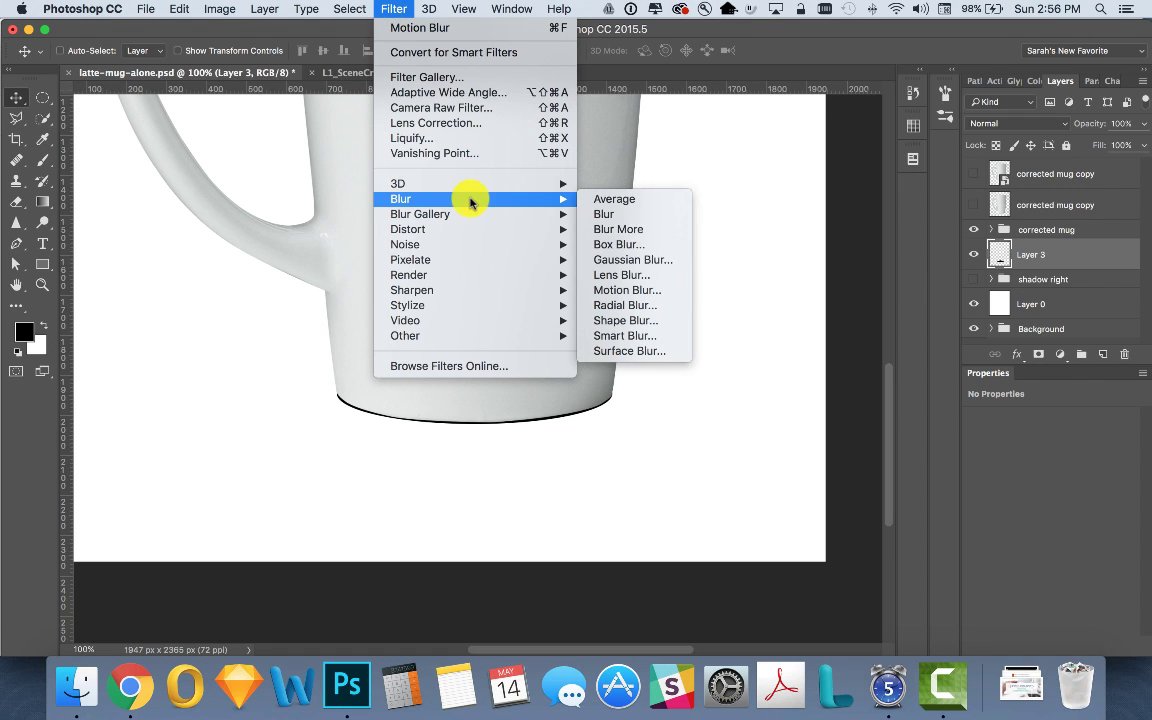
click(632, 259)
drag(781, 637, 740, 635)
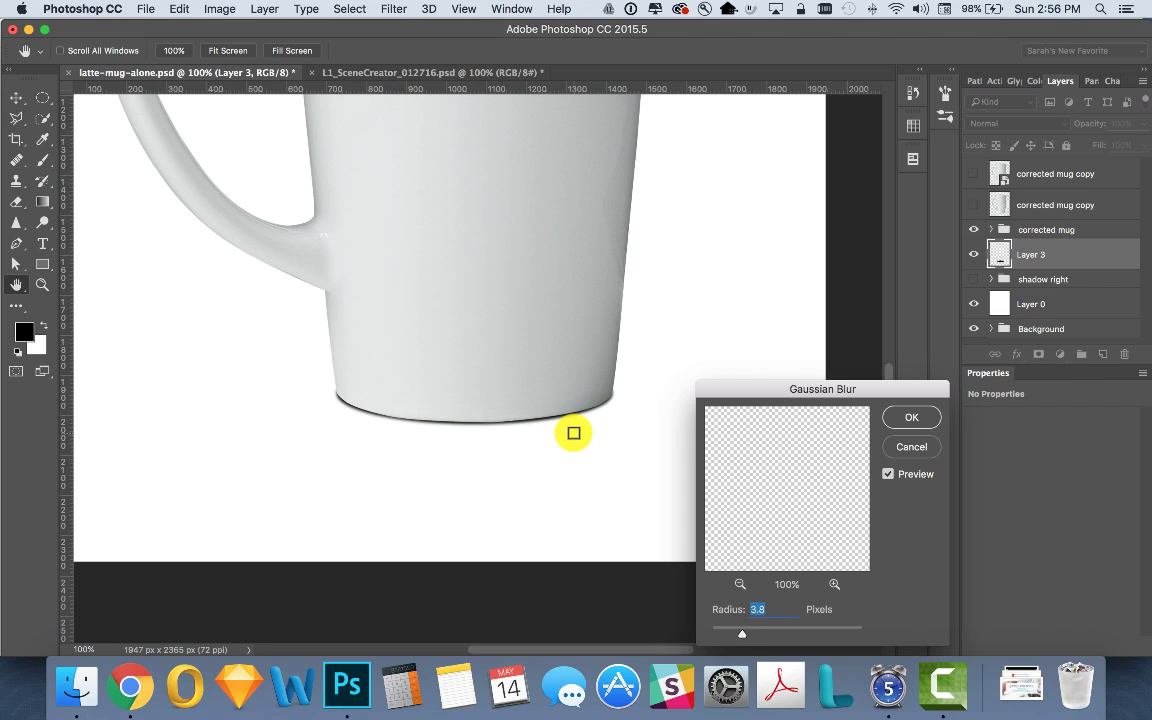
click(909, 419)
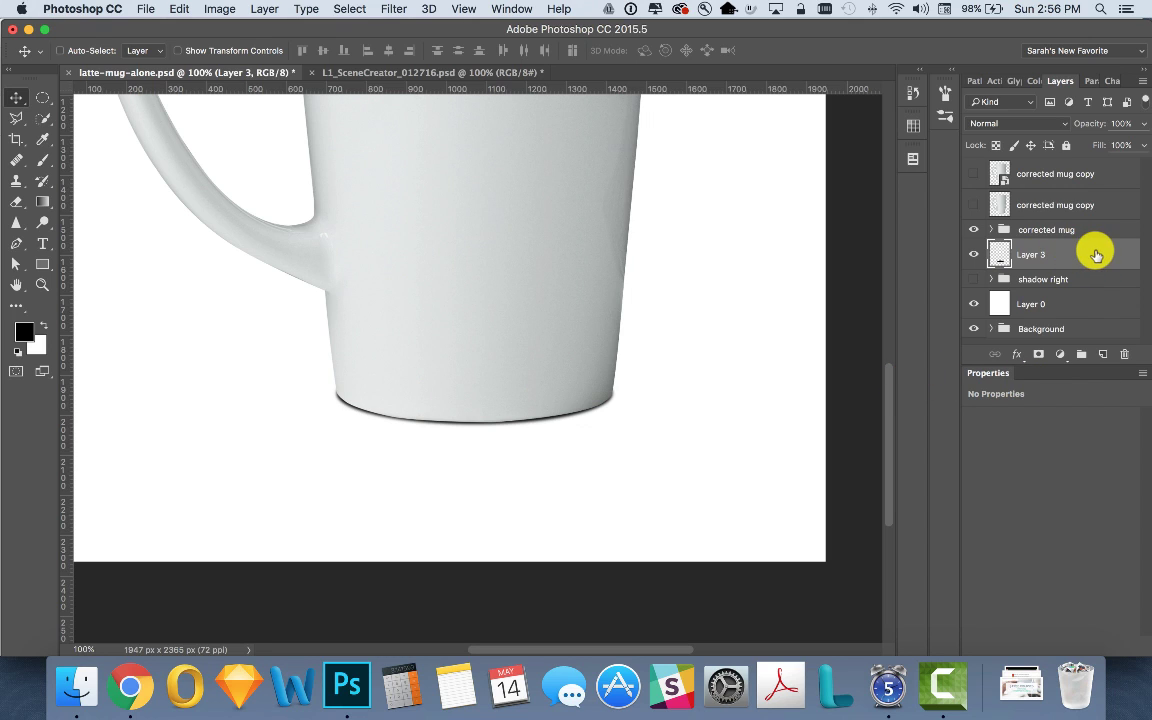
Duplicate Layer 3 and give the copy a 26.1-pixel Gaussian Blur.
drag(1095, 250, 1103, 354)
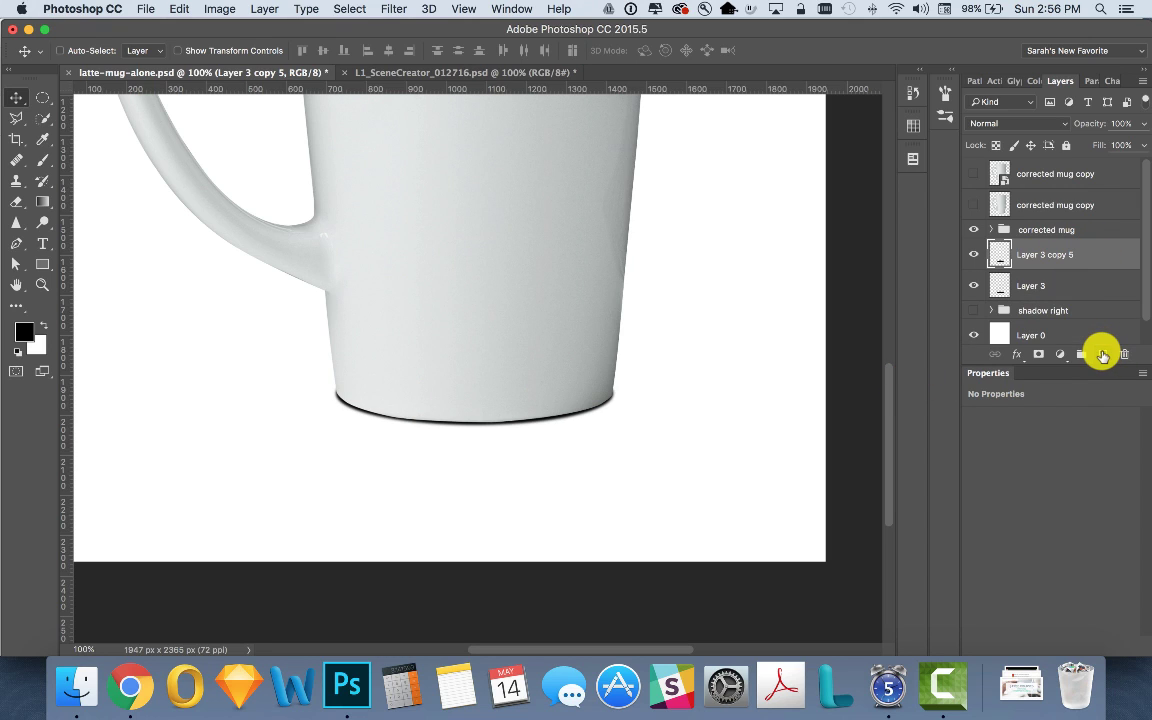
click(397, 8)
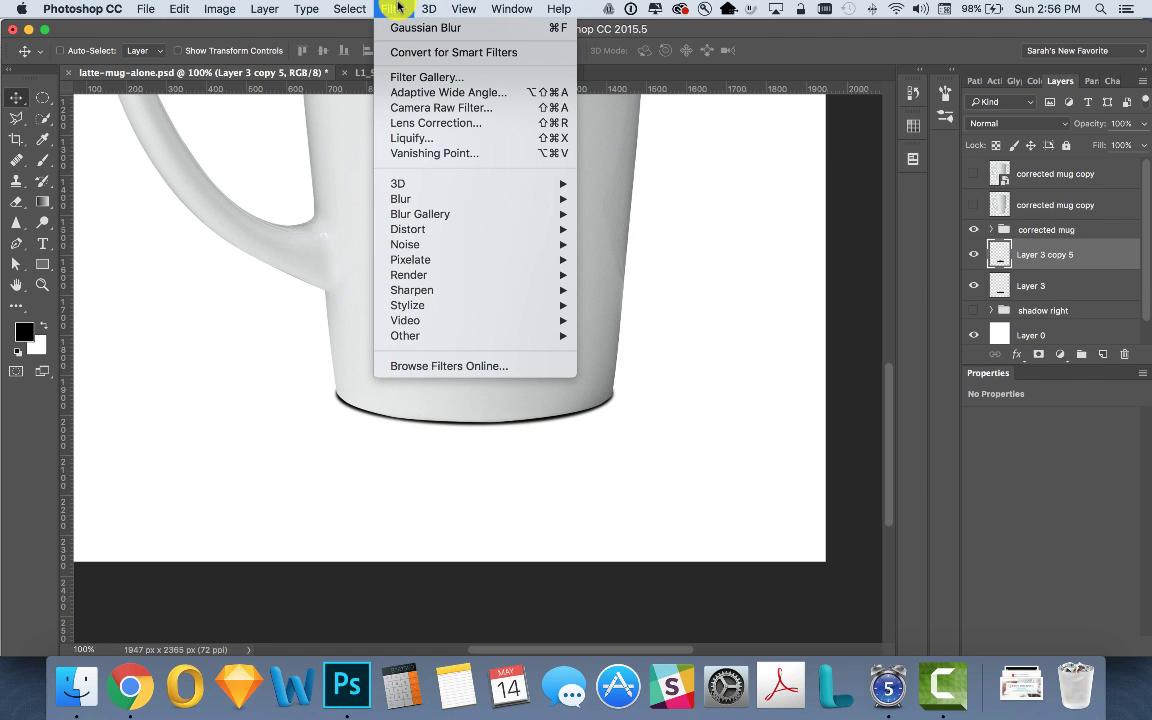
mouse_move(420, 196)
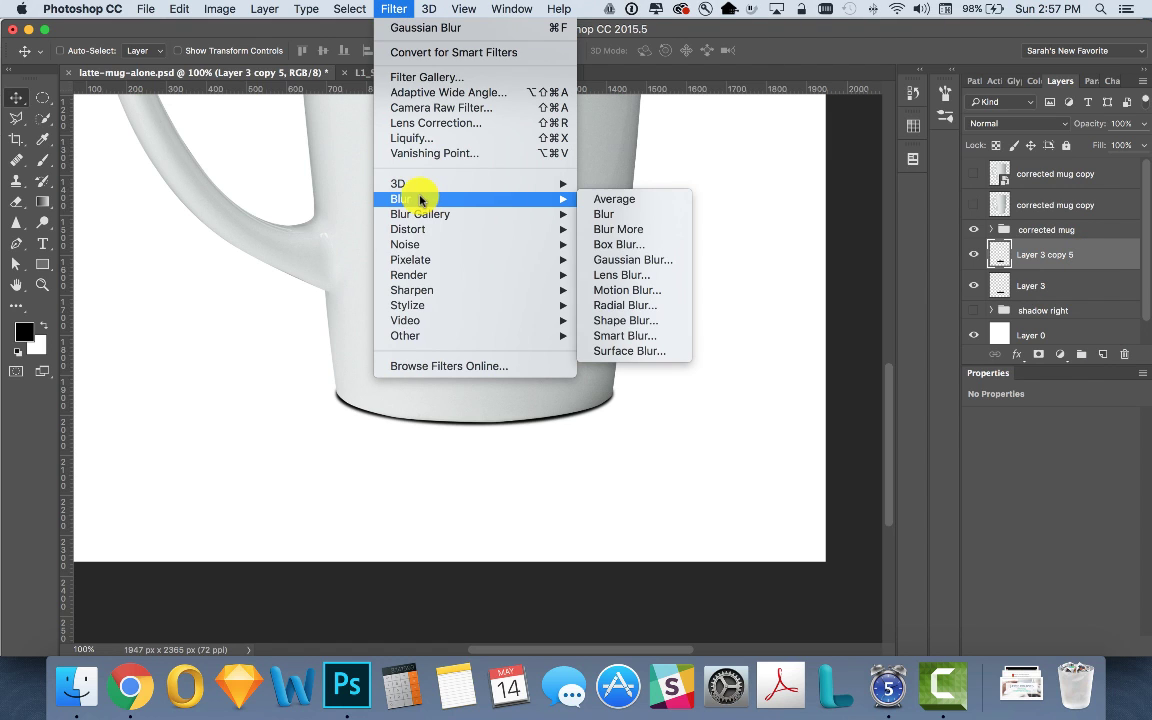
click(655, 260)
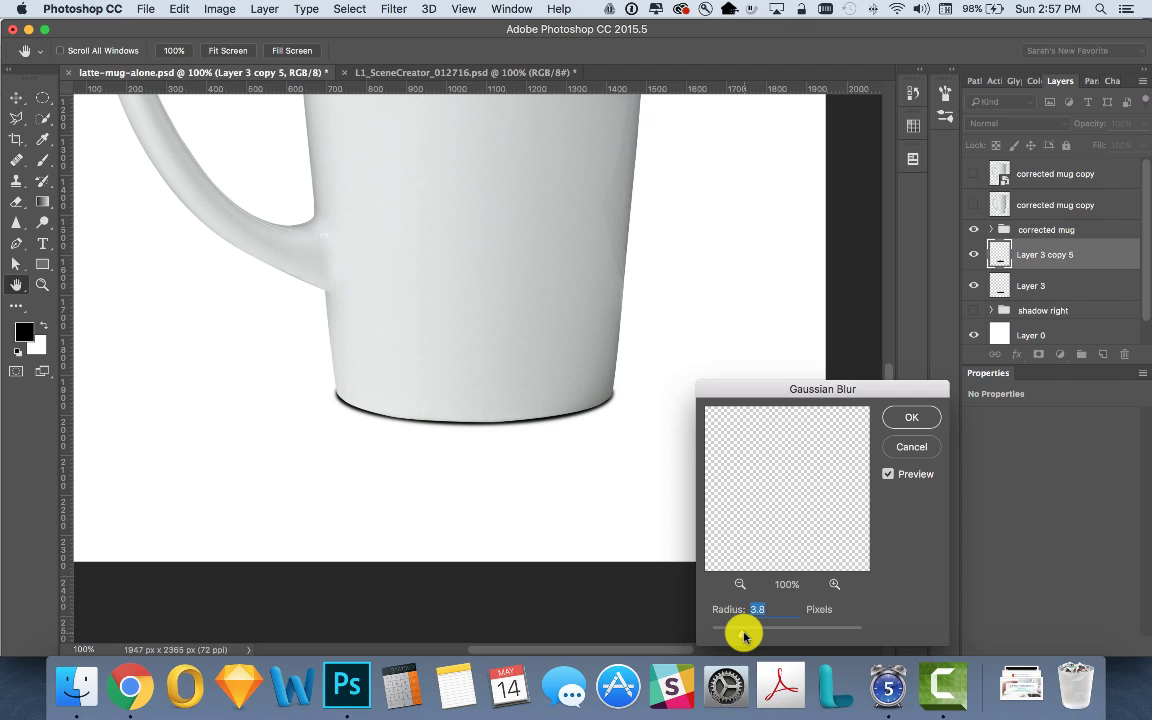
drag(753, 631, 778, 632)
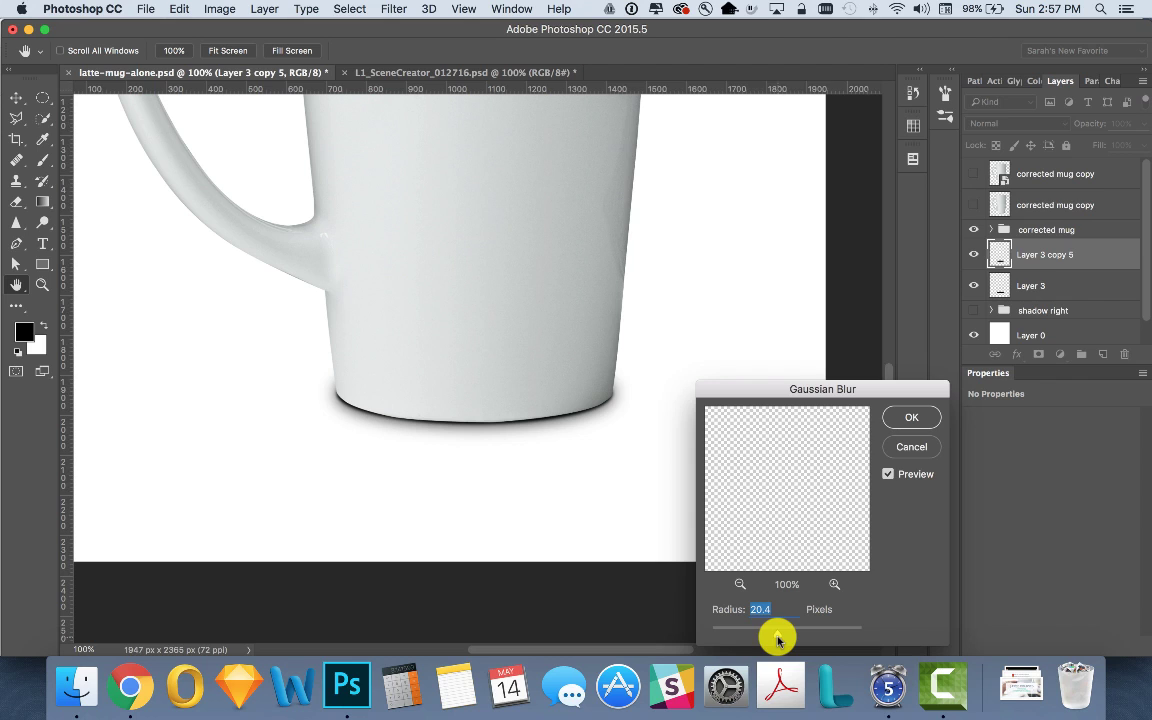
key(super+minus)
key(super+minus)
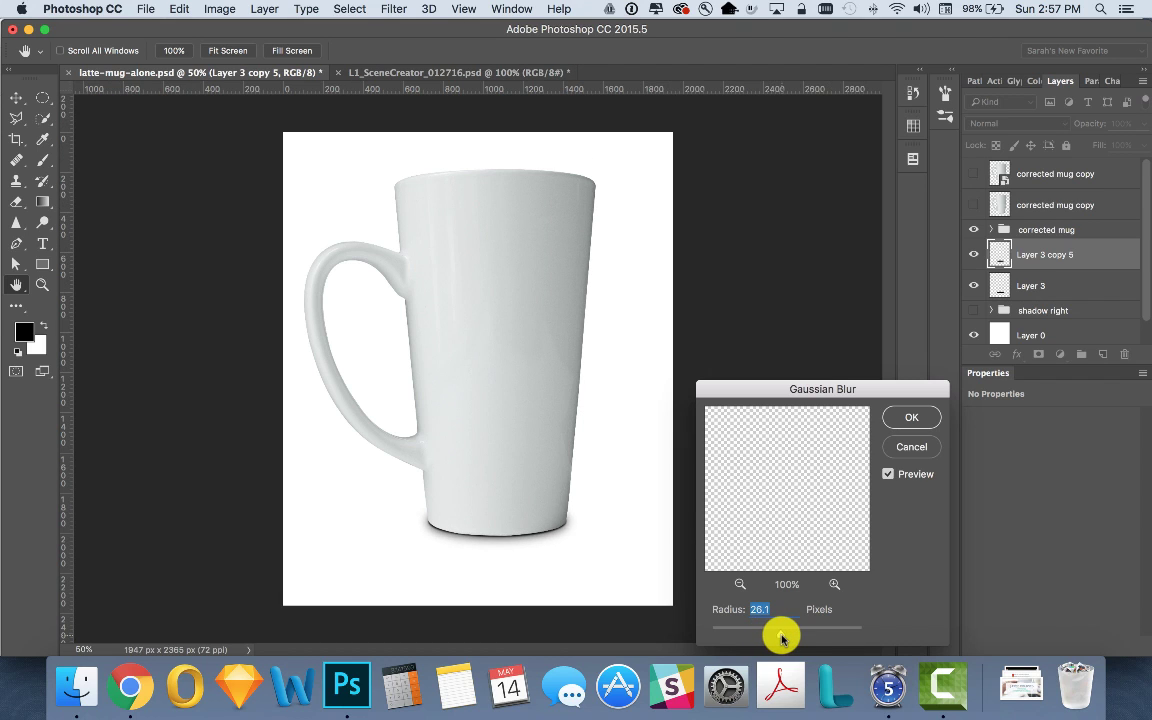
click(911, 417)
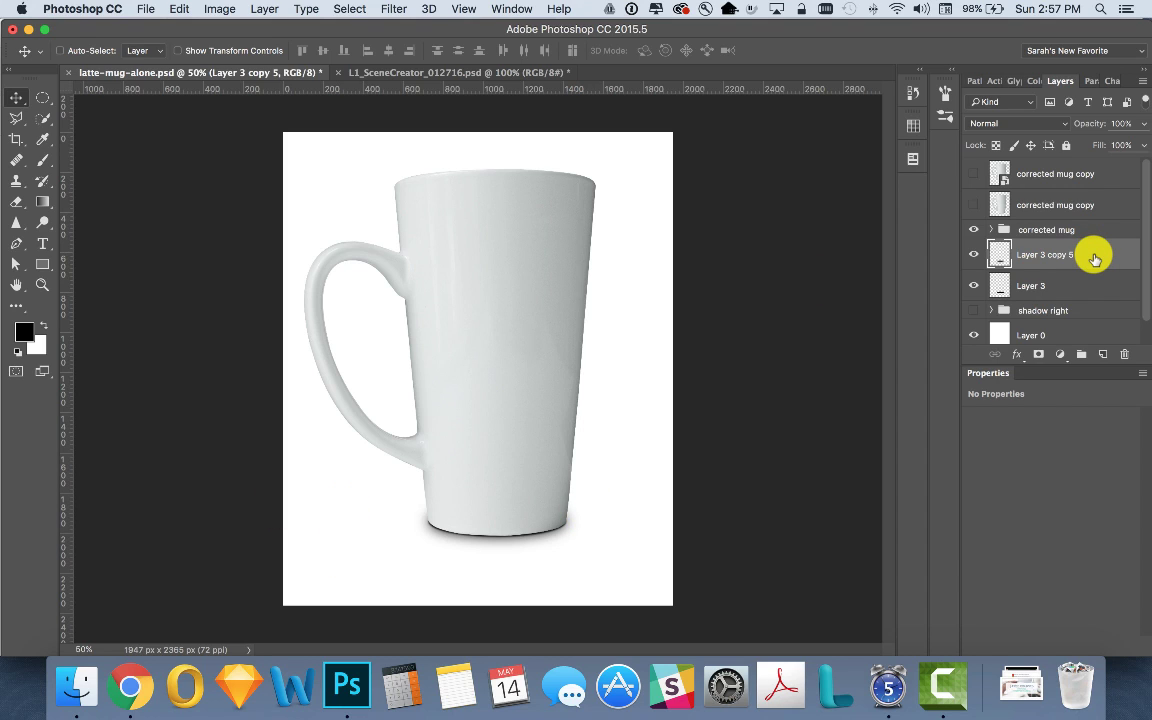
Duplicate the softened shadow and apply a 0° Motion Blur of 375 pixels to the copy.
drag(1095, 258, 1102, 354)
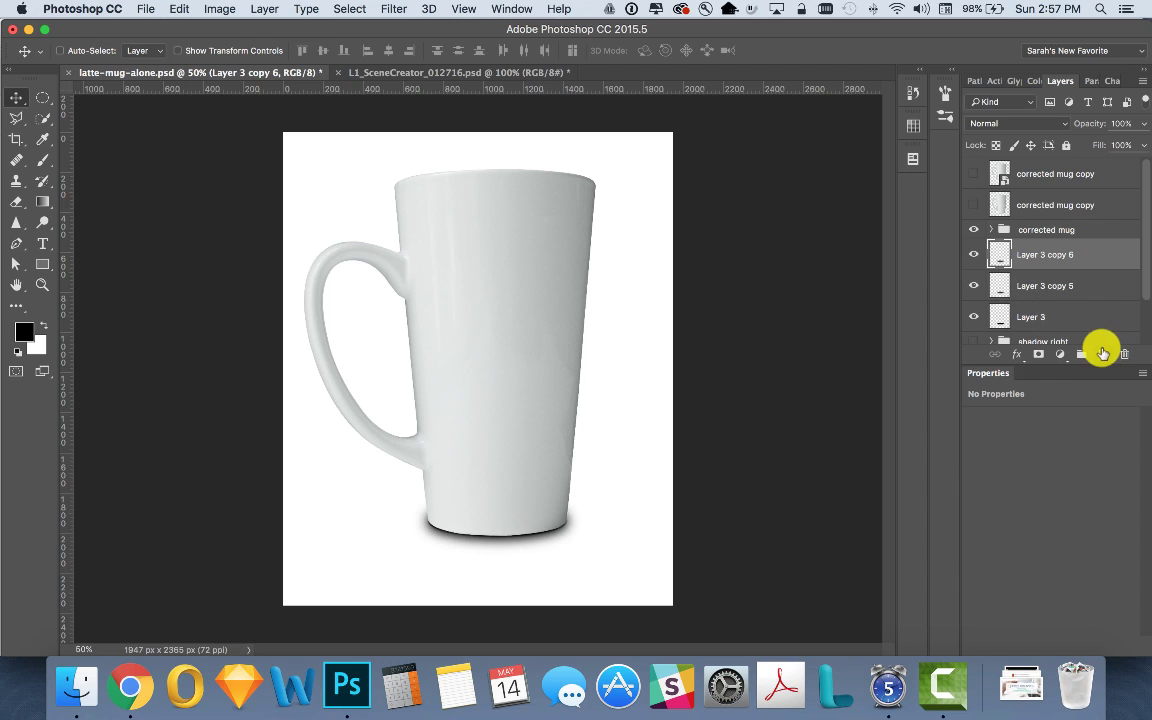
click(392, 9)
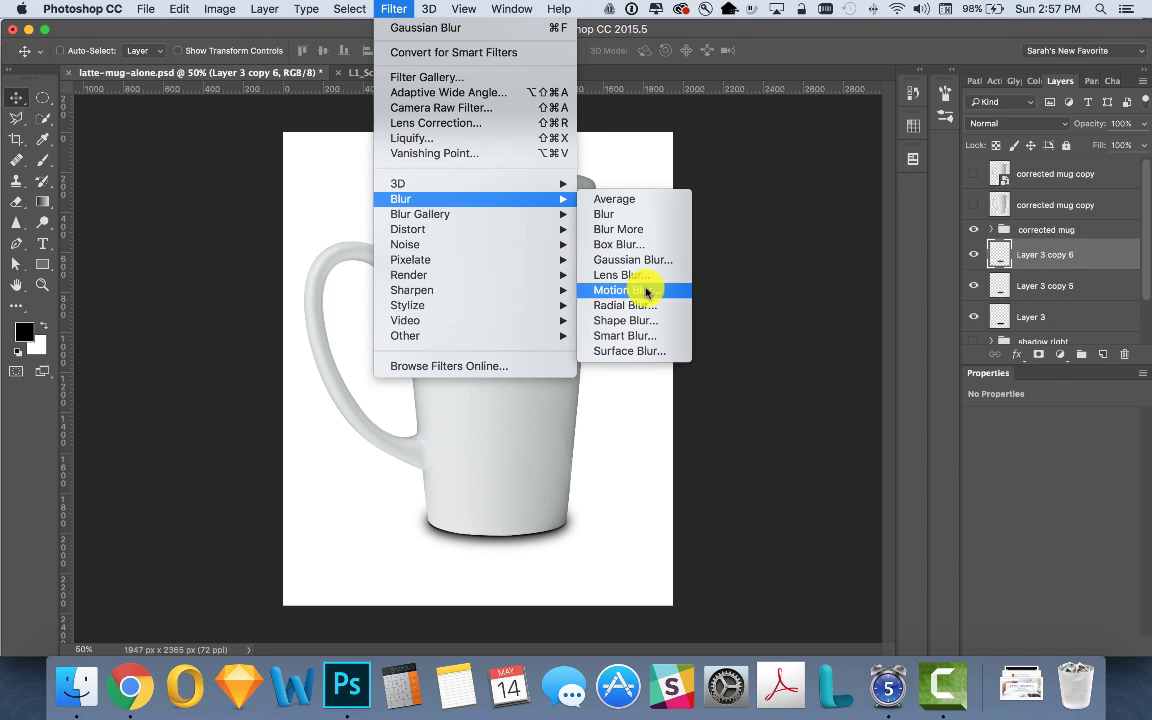
click(640, 290)
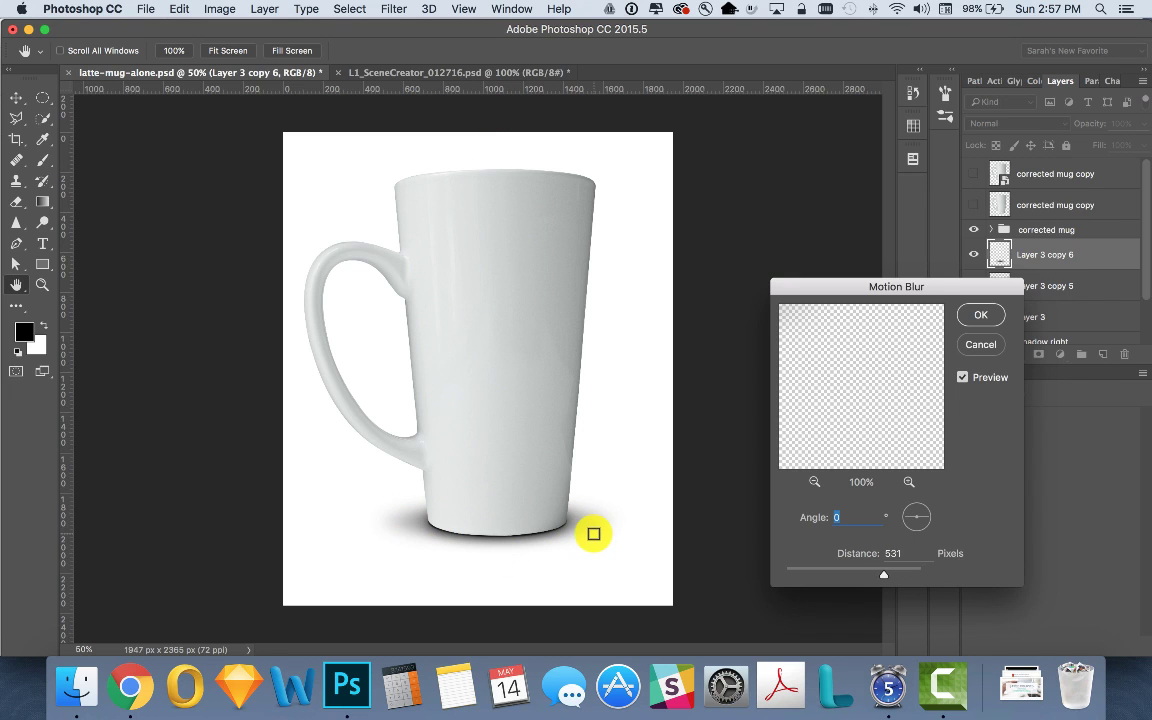
double_click(835, 516)
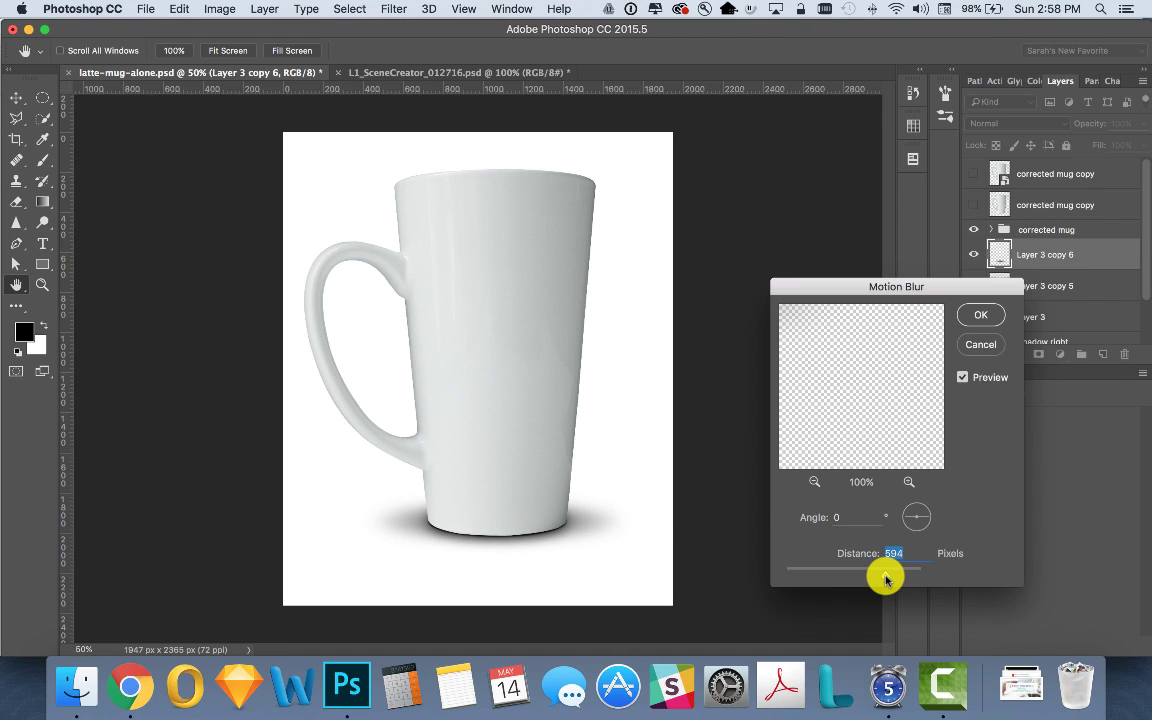
mouse_move(889, 578)
mouse_down()
mouse_move(869, 577)
mouse_move(880, 578)
mouse_up()
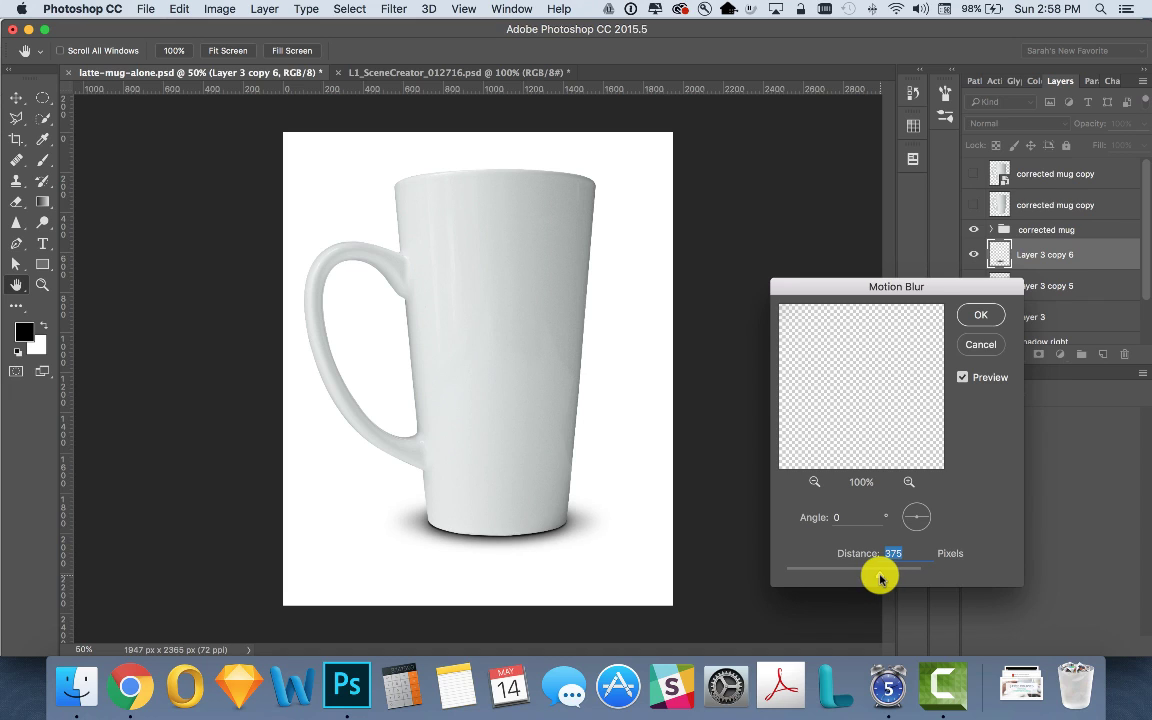
click(983, 316)
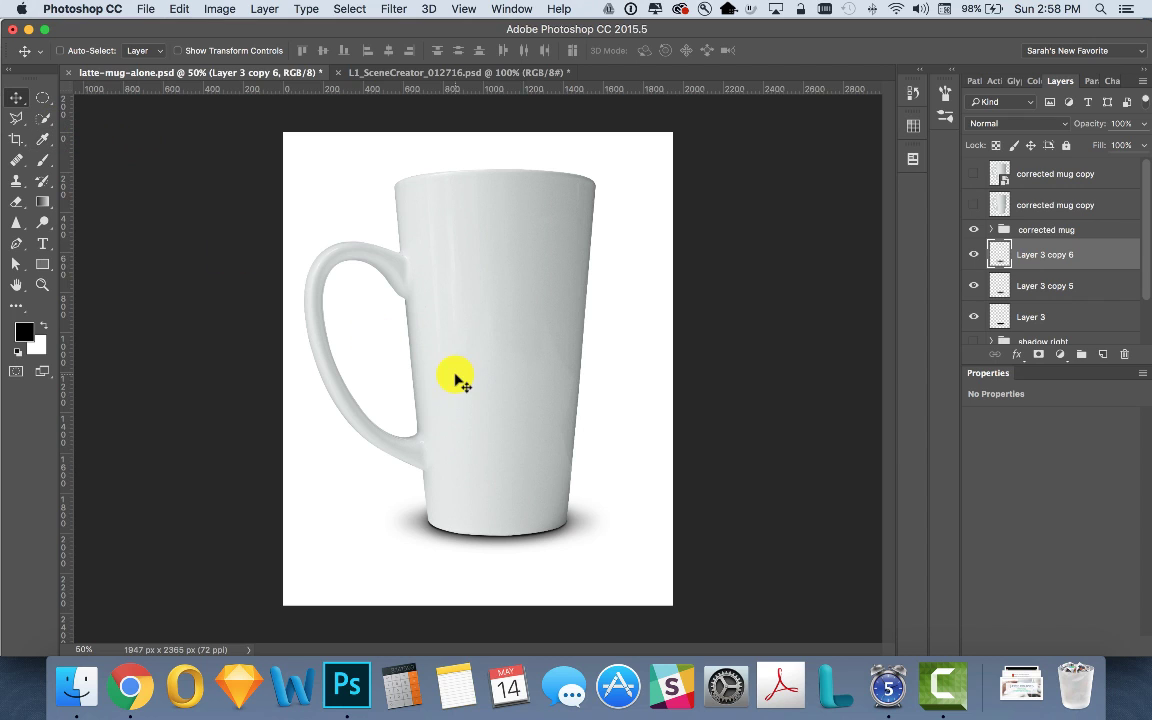
Free-transform Layer 3 copy 6 to about 88% width with a -1.9° tilt.
click(179, 9)
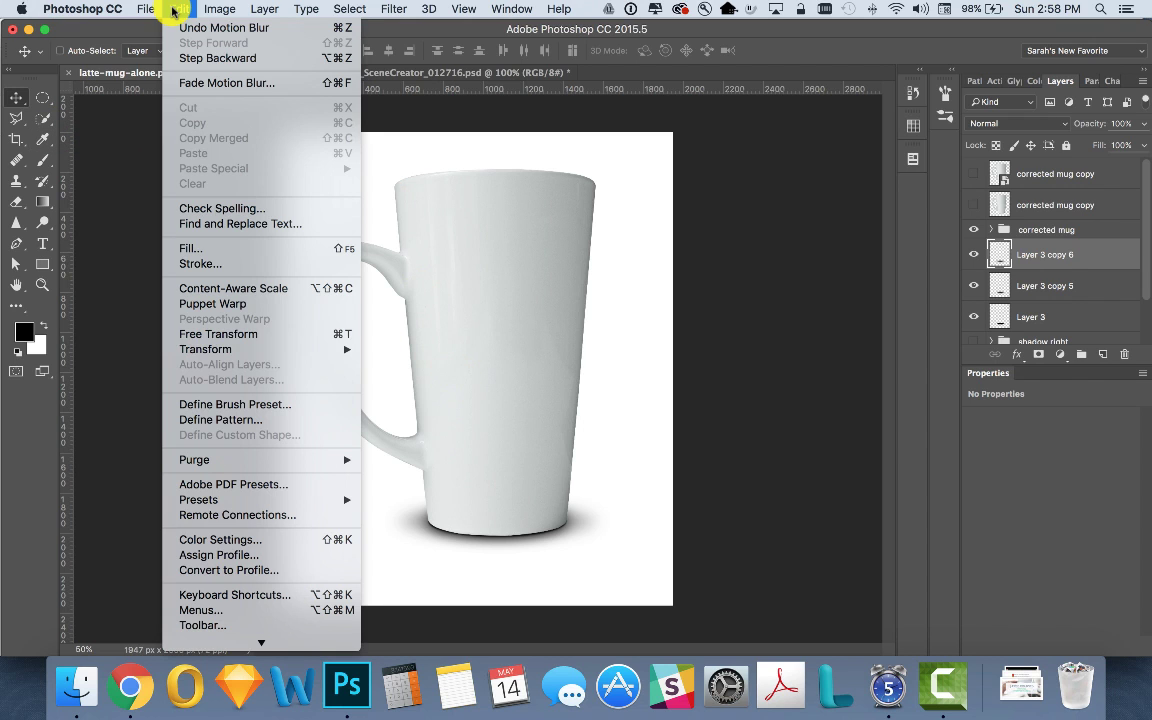
mouse_move(249, 352)
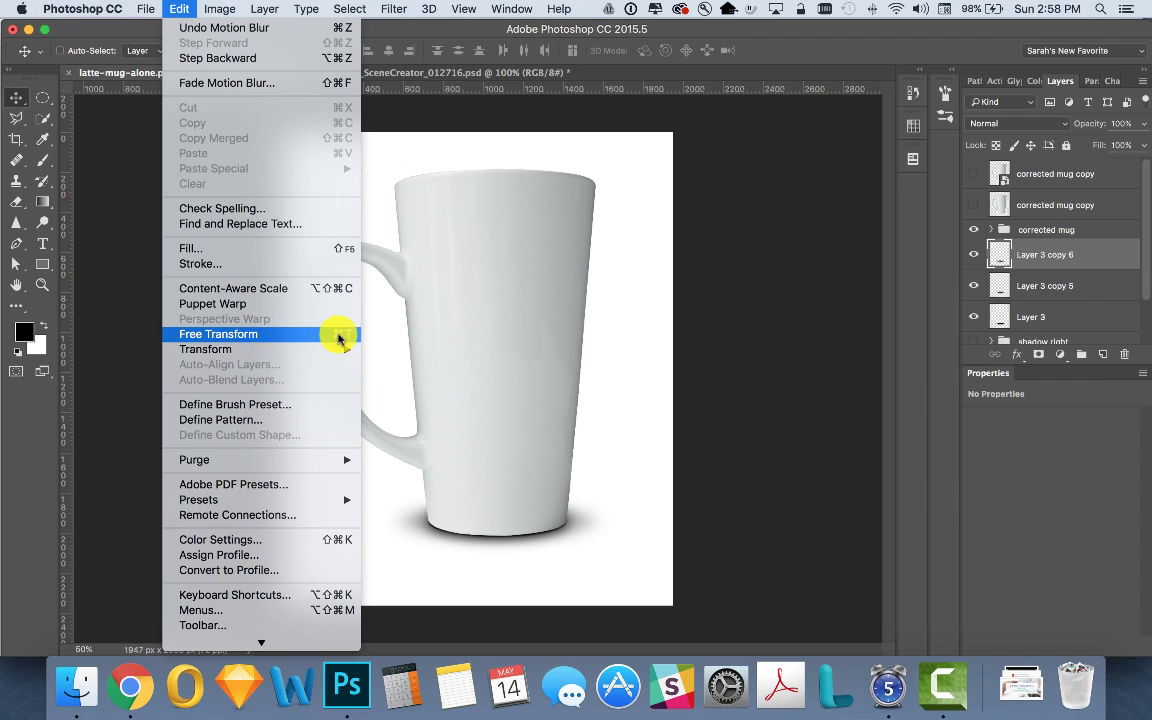
click(270, 334)
drag(381, 520, 408, 521)
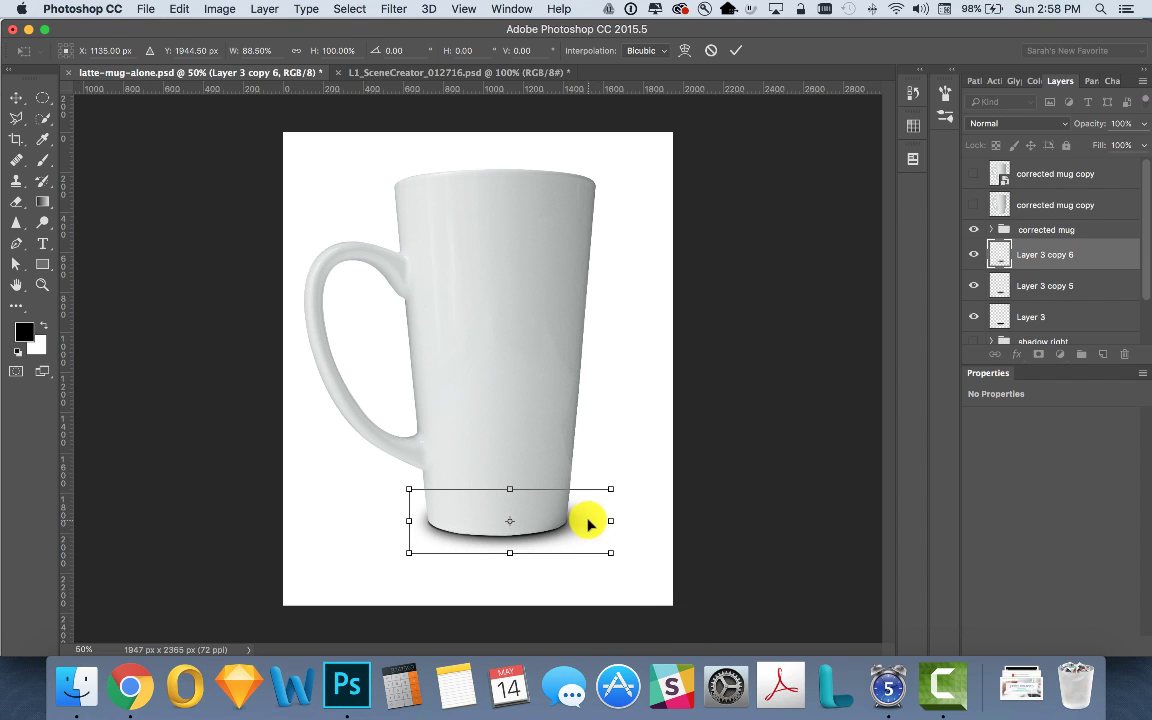
drag(608, 520, 616, 520)
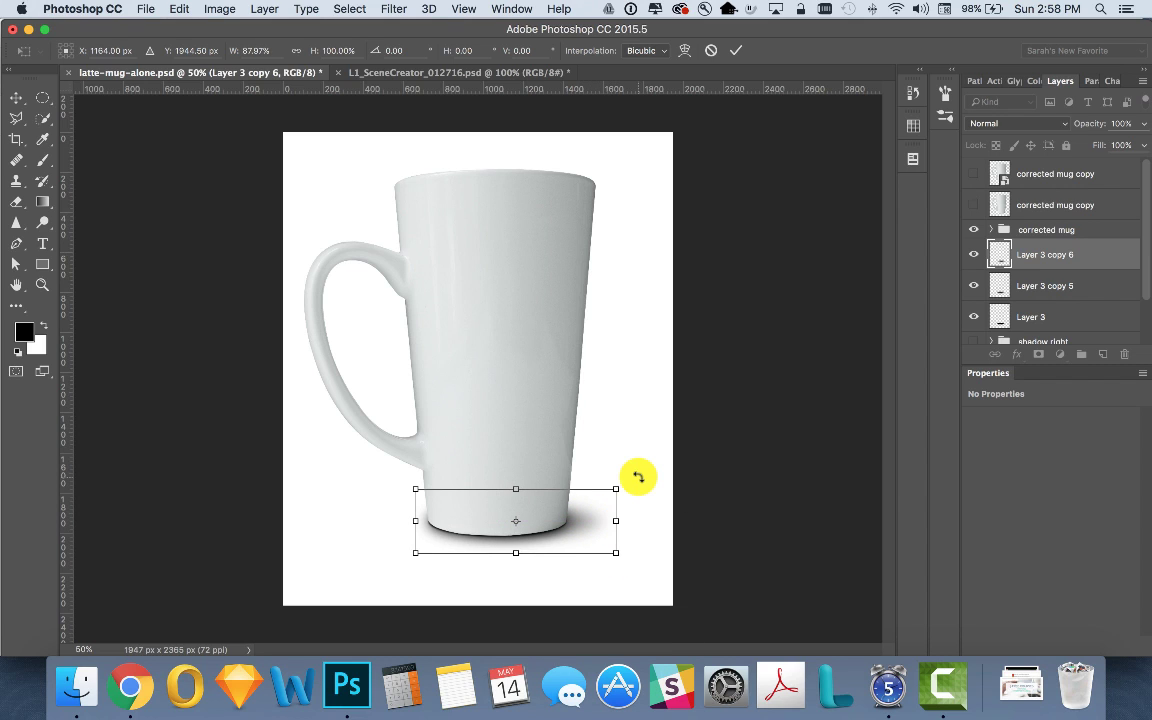
mouse_move(640, 478)
mouse_down()
mouse_move(630, 463)
mouse_move(638, 476)
mouse_up()
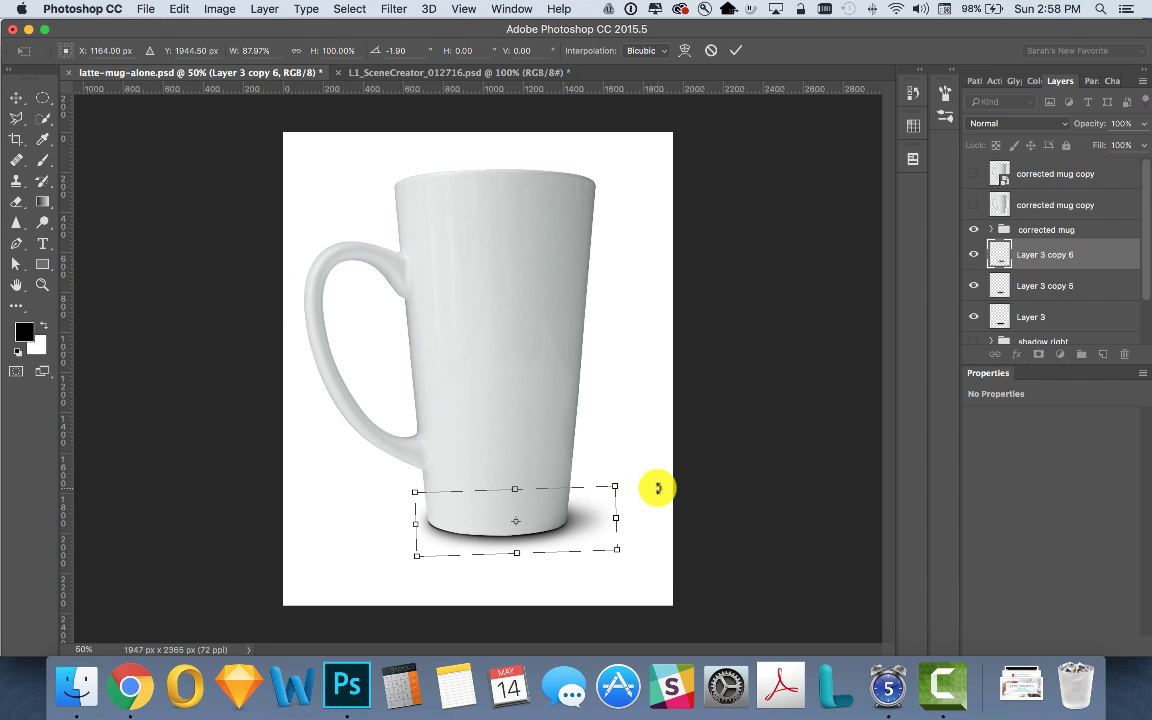
key(Return)
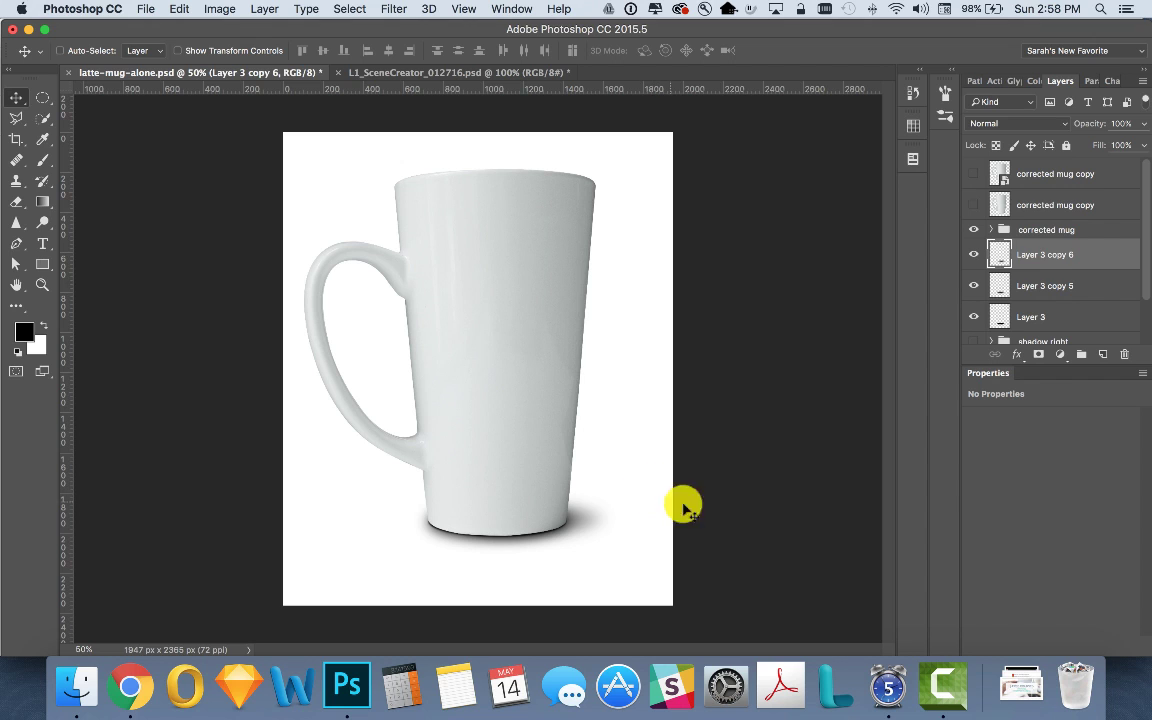
Duplicate as Layer 3 copy 7 and transform it to about 113% width, 88% height, -1.21° tilt.
drag(1087, 256, 1105, 353)
click(176, 8)
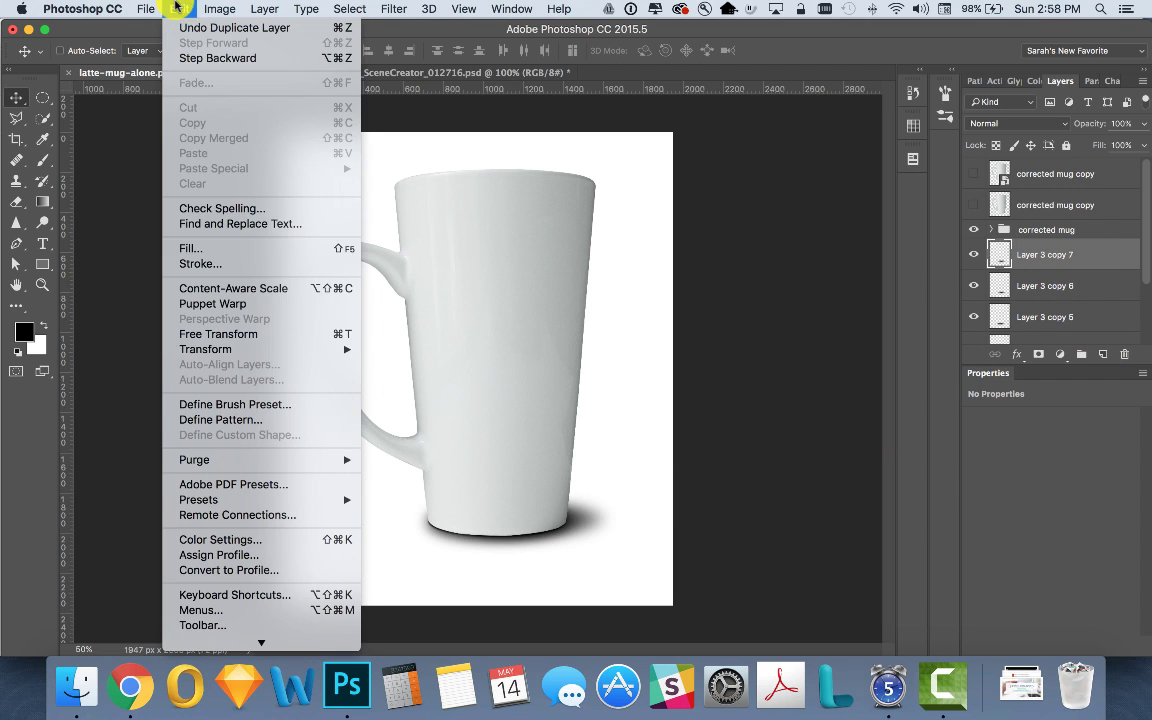
click(618, 458)
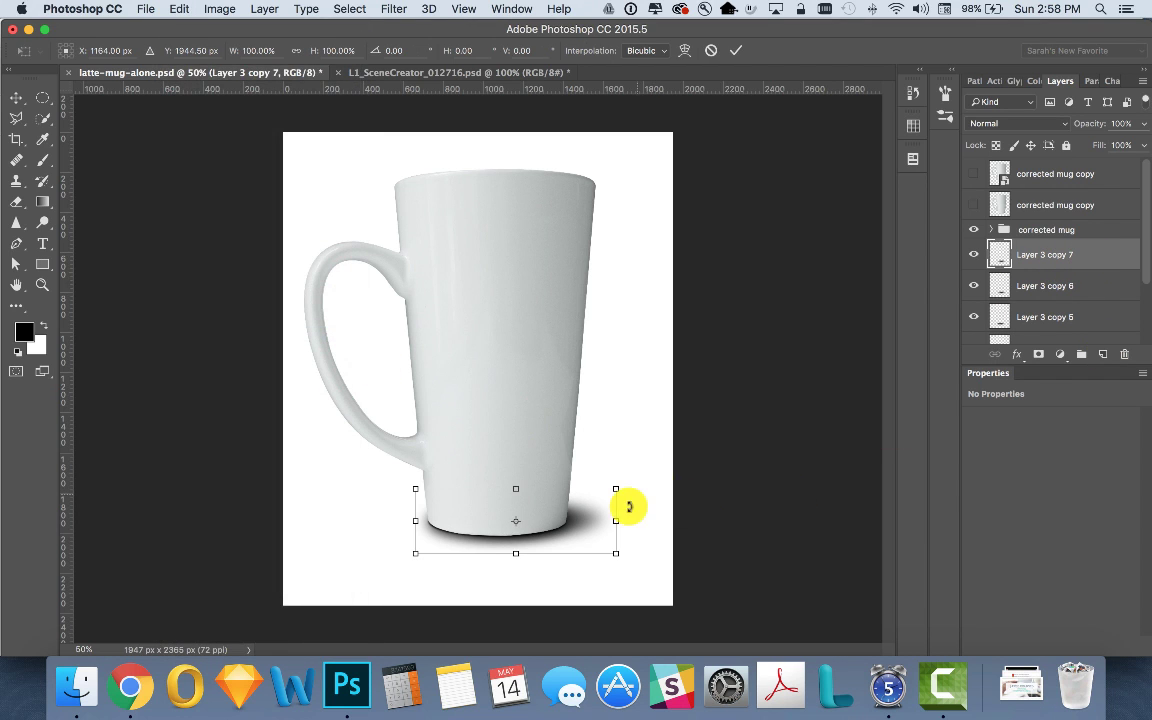
drag(620, 521, 635, 522)
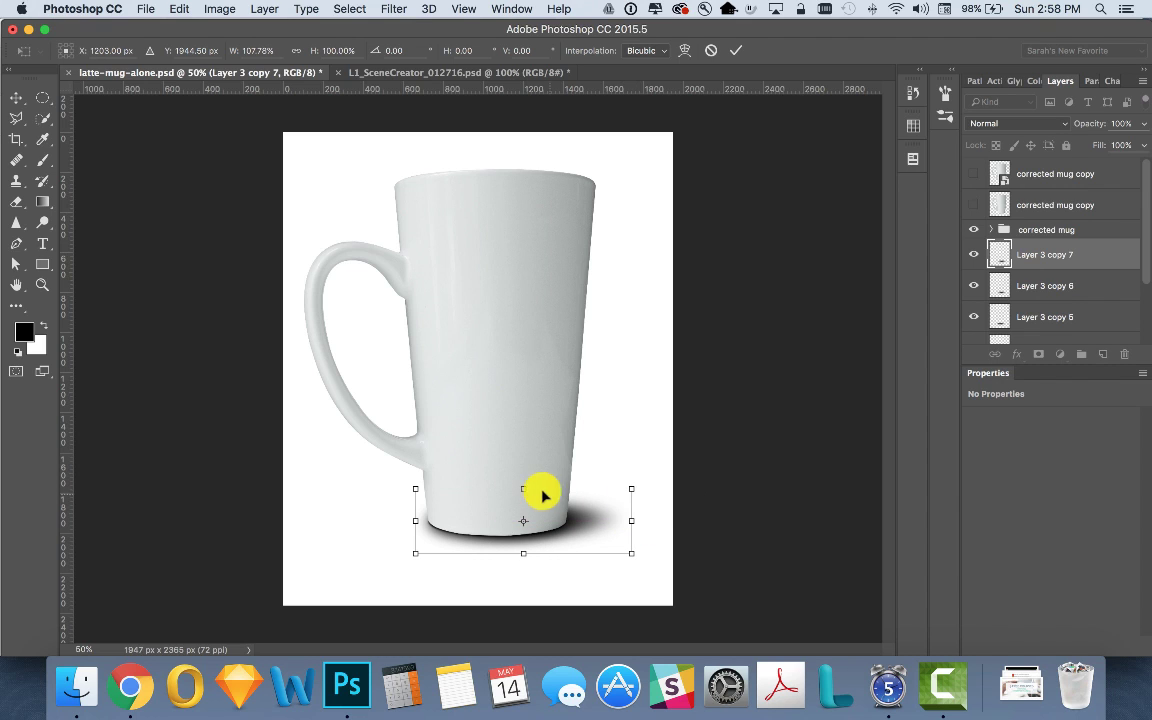
drag(526, 485, 526, 480)
drag(652, 470, 666, 463)
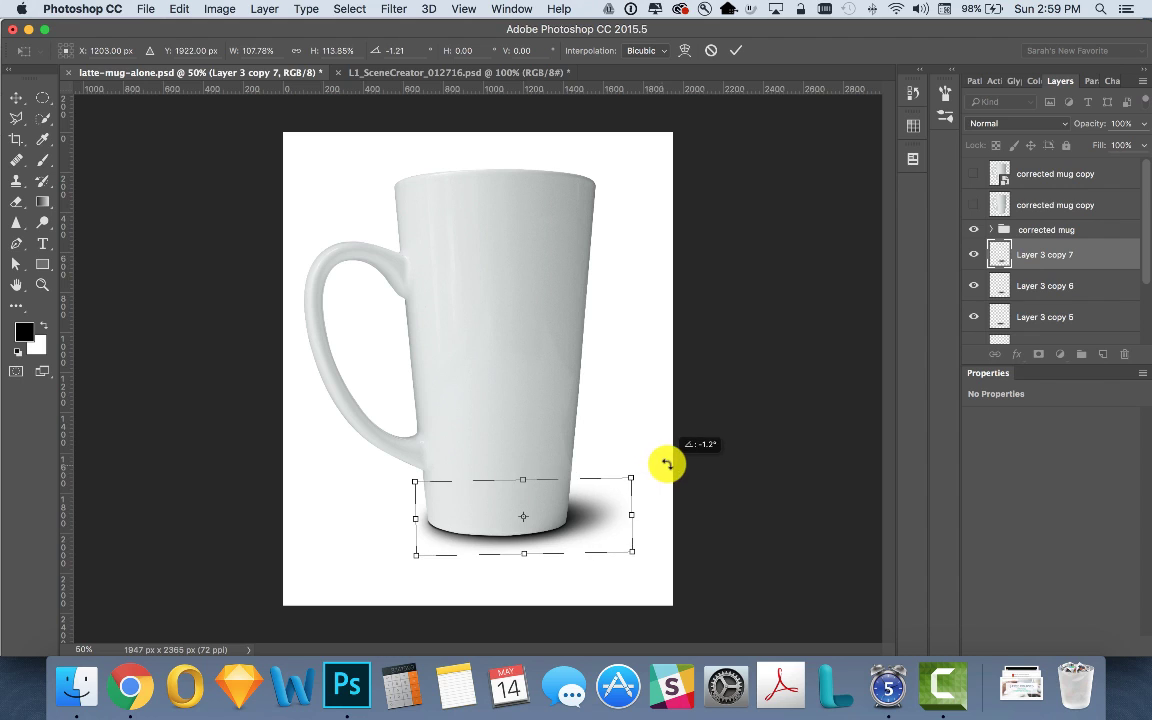
drag(636, 517, 646, 516)
drag(527, 479, 527, 491)
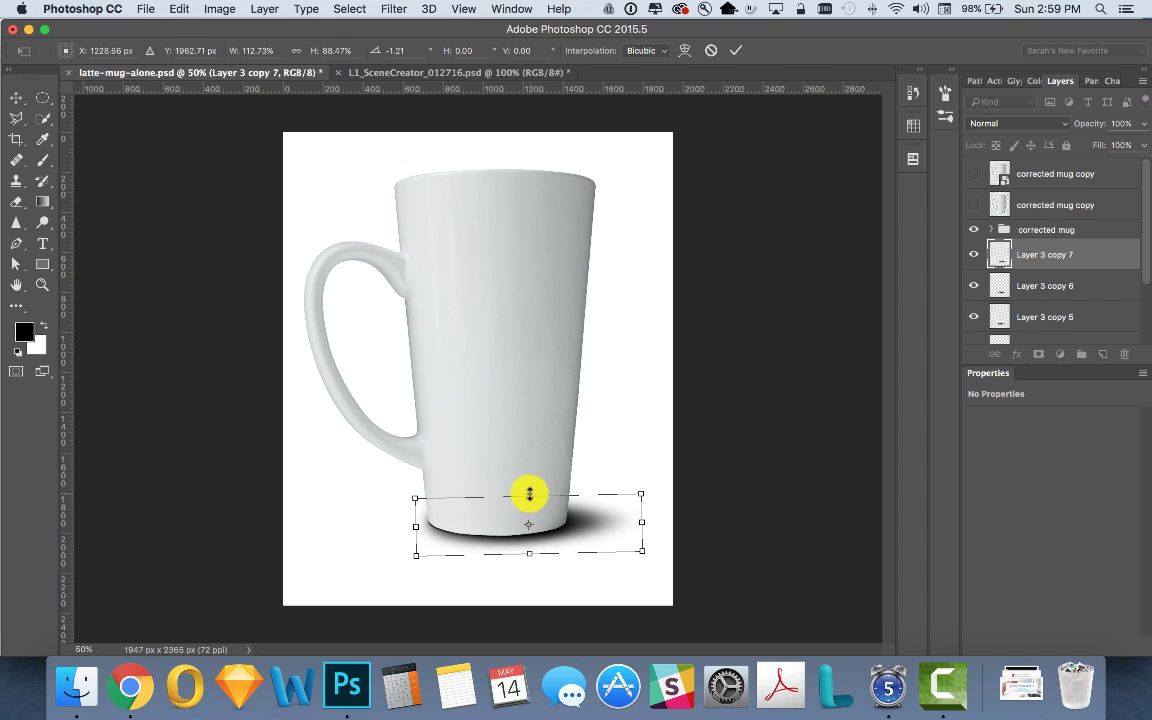
key(Return)
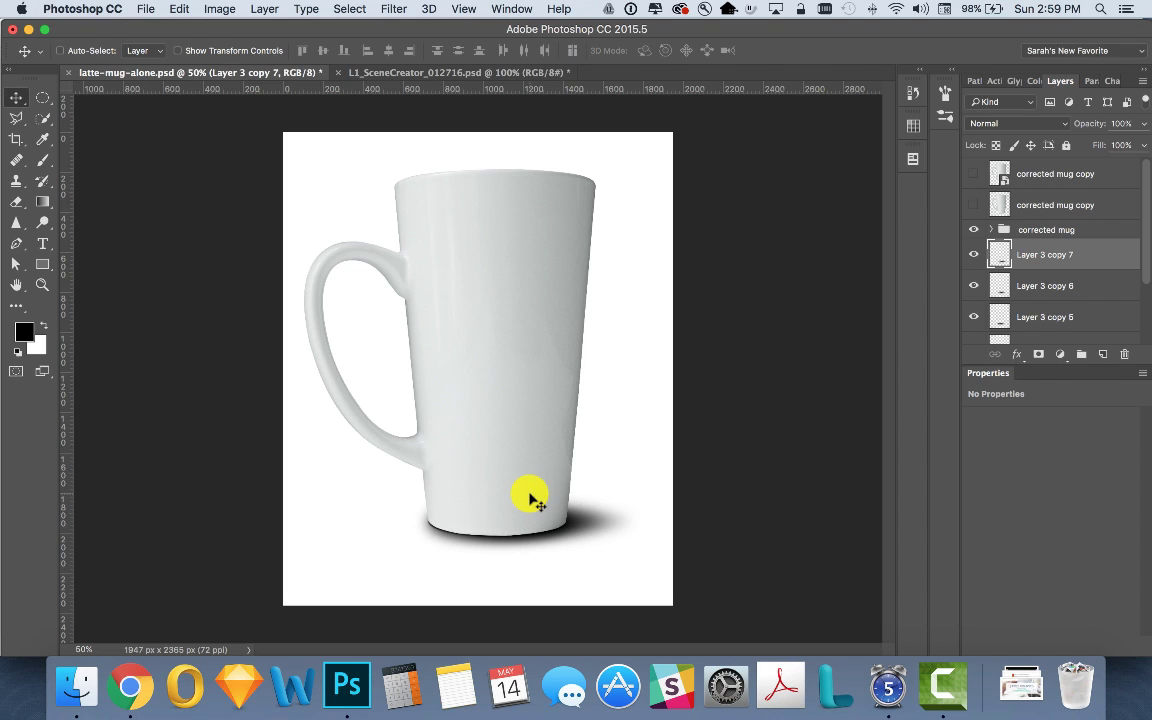
Undo a stray change, then scrub Layer 3 copy 7's opacity down to 64%.
click(1085, 313)
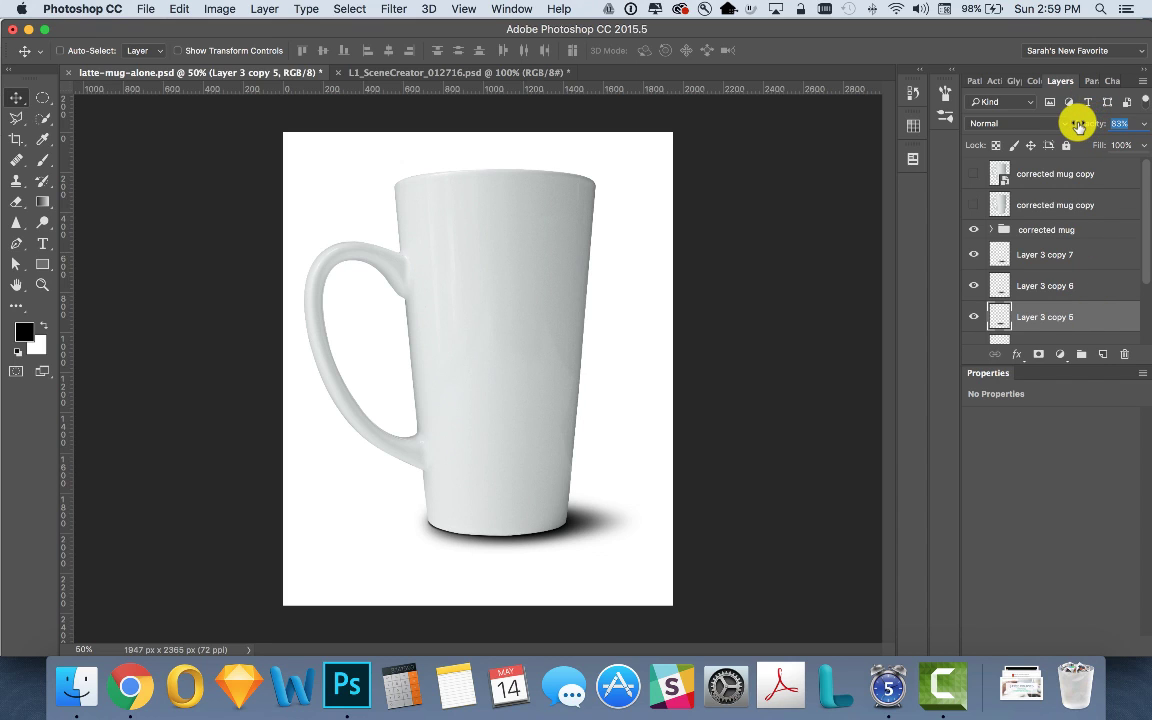
key(super+z)
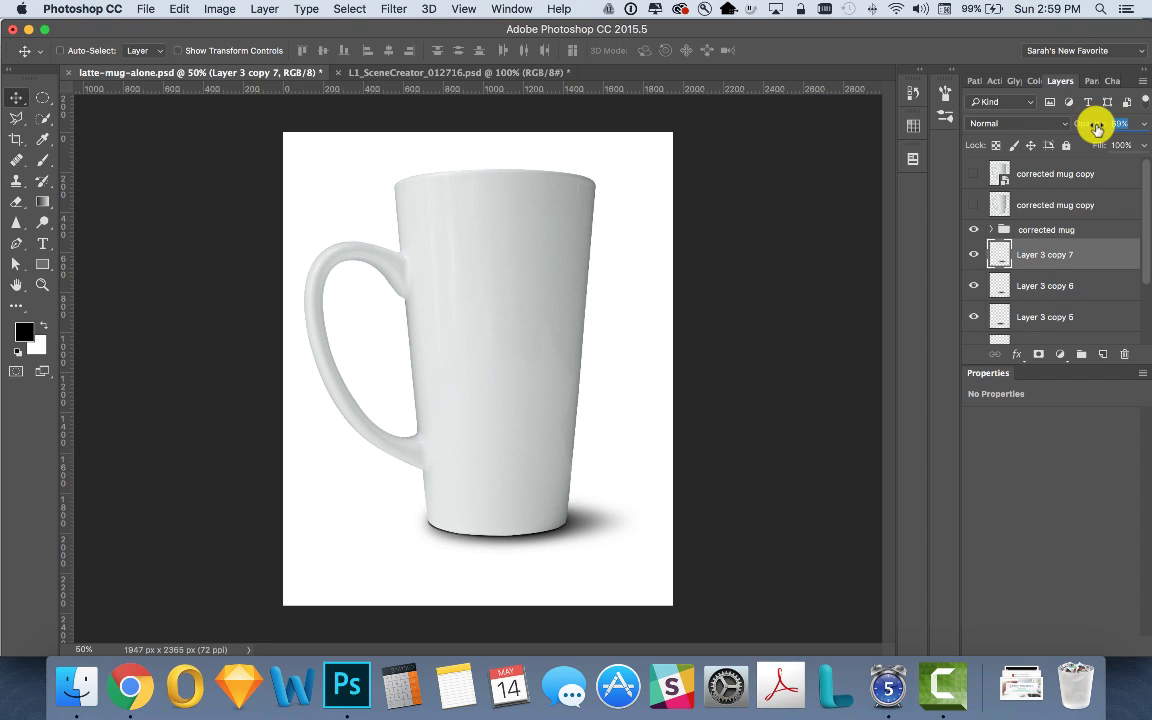
drag(578, 505, 614, 528)
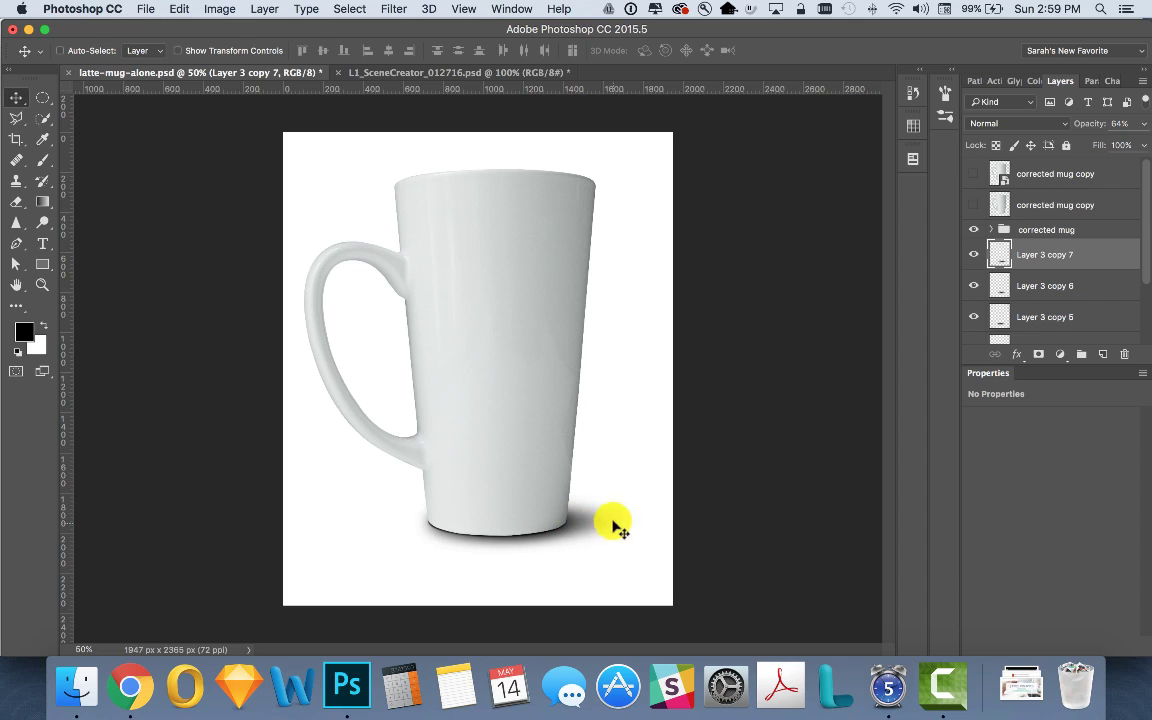
Select Layer 3 copy 6 and copy 7 together, then widen, tilt and flatten both.
shift+click(1097, 287)
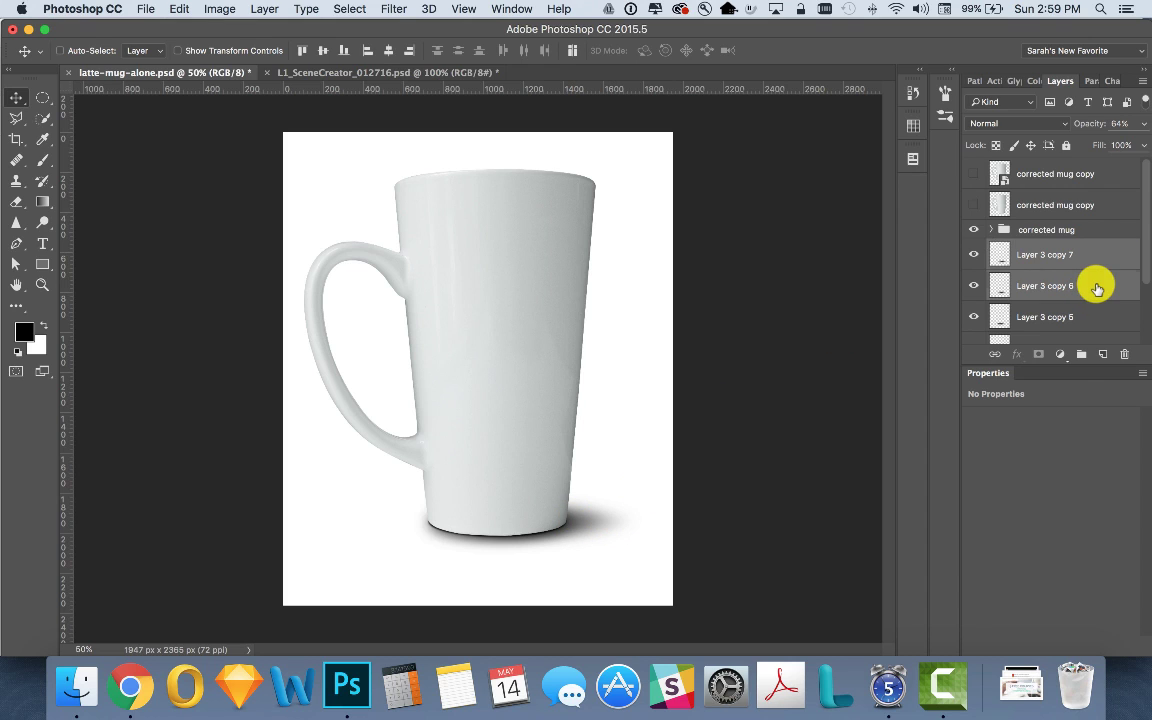
click(179, 9)
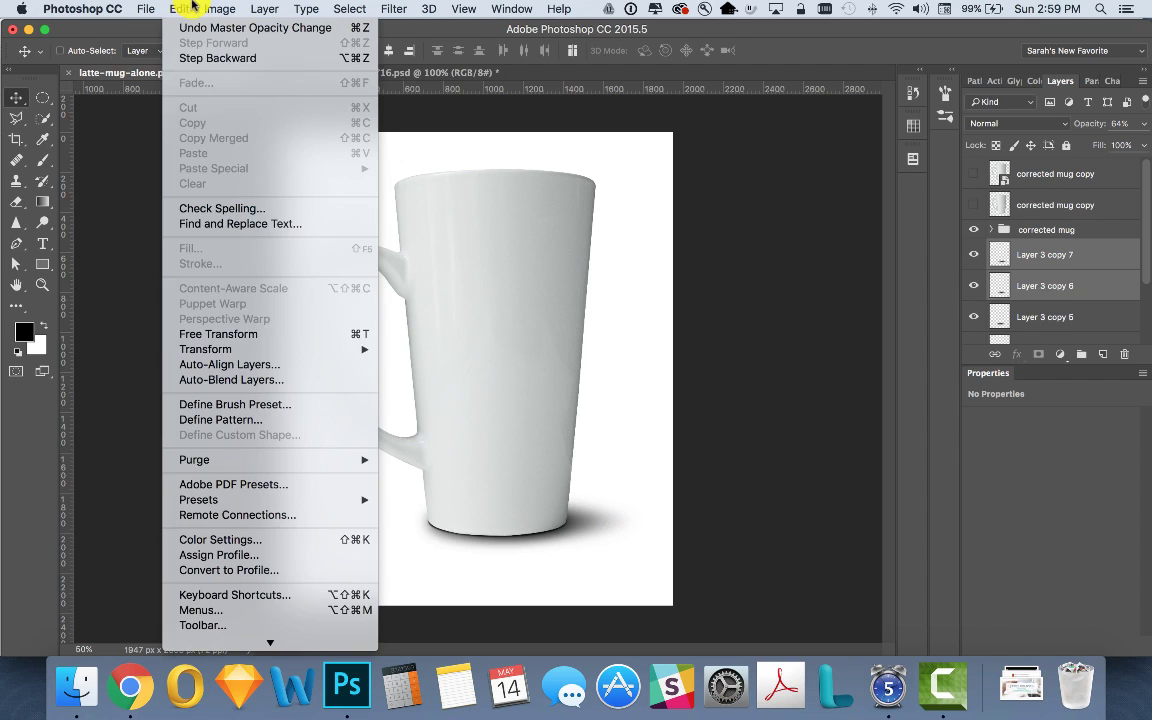
click(257, 333)
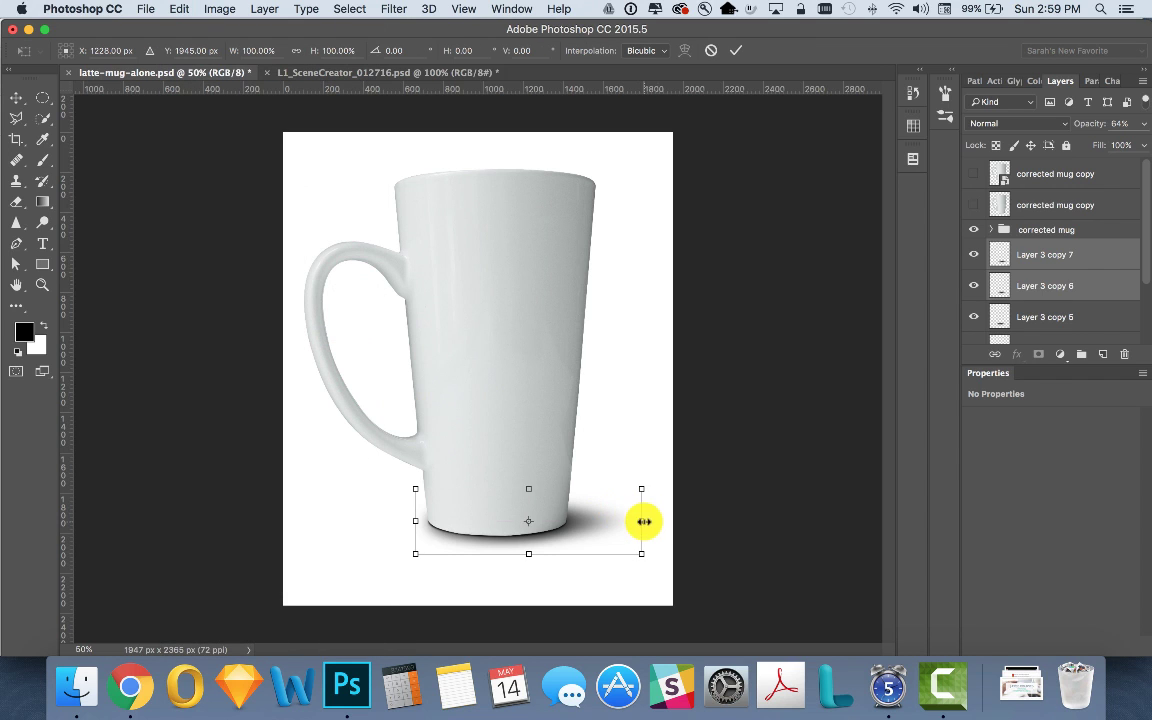
drag(641, 520, 663, 473)
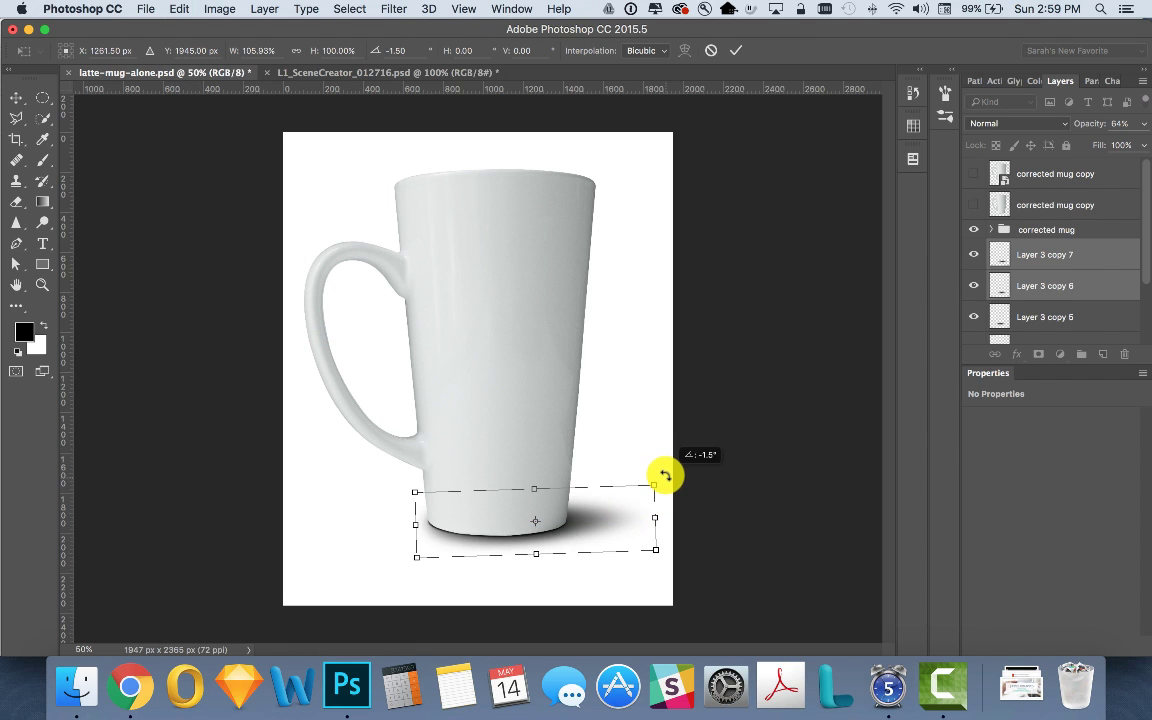
drag(536, 490, 537, 494)
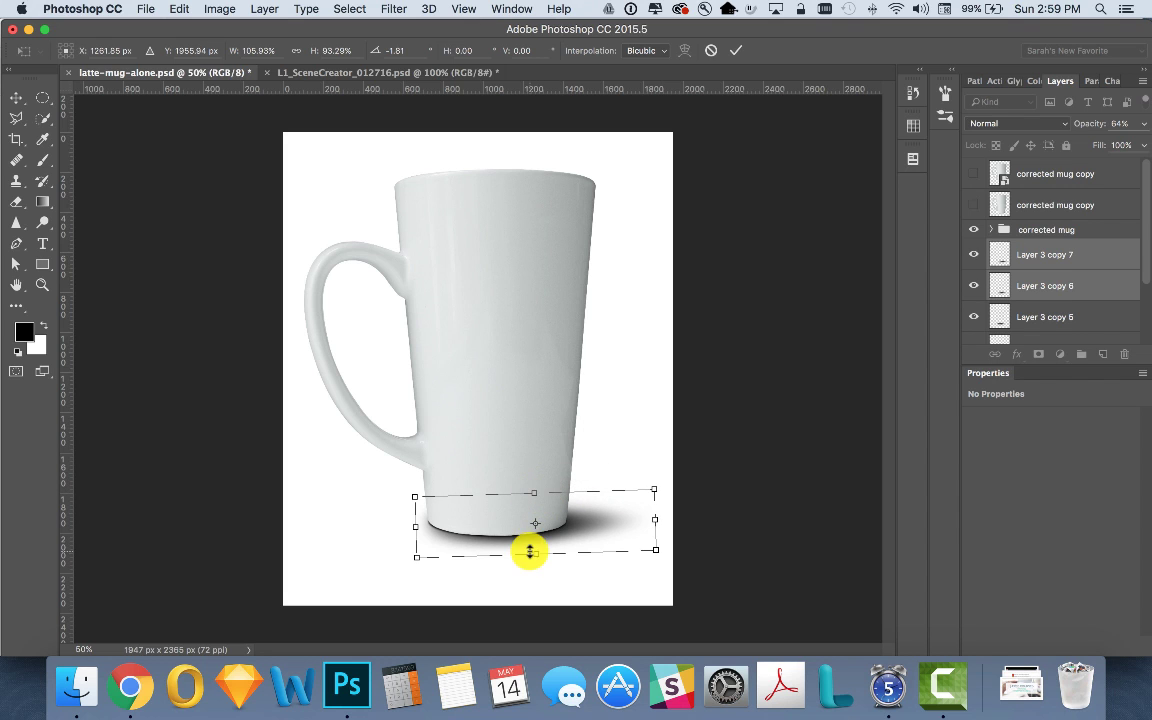
key(Return)
Transform both shadows again to about 97% width and 106% height.
click(185, 8)
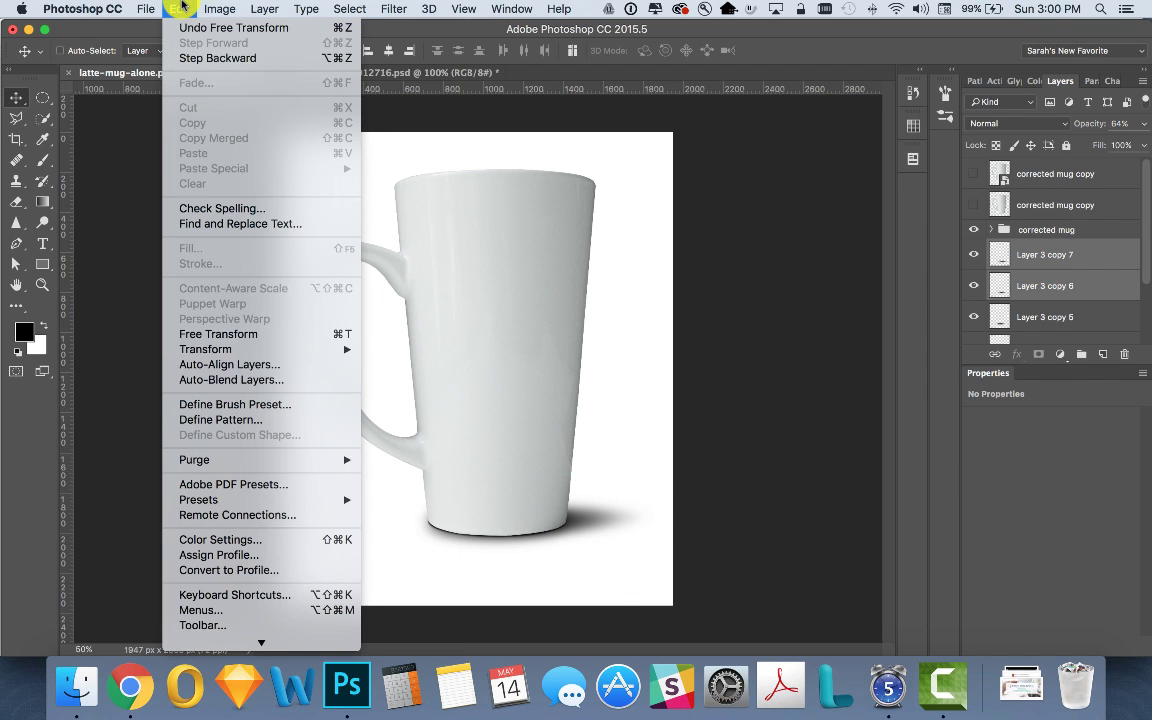
click(233, 332)
drag(652, 522, 649, 524)
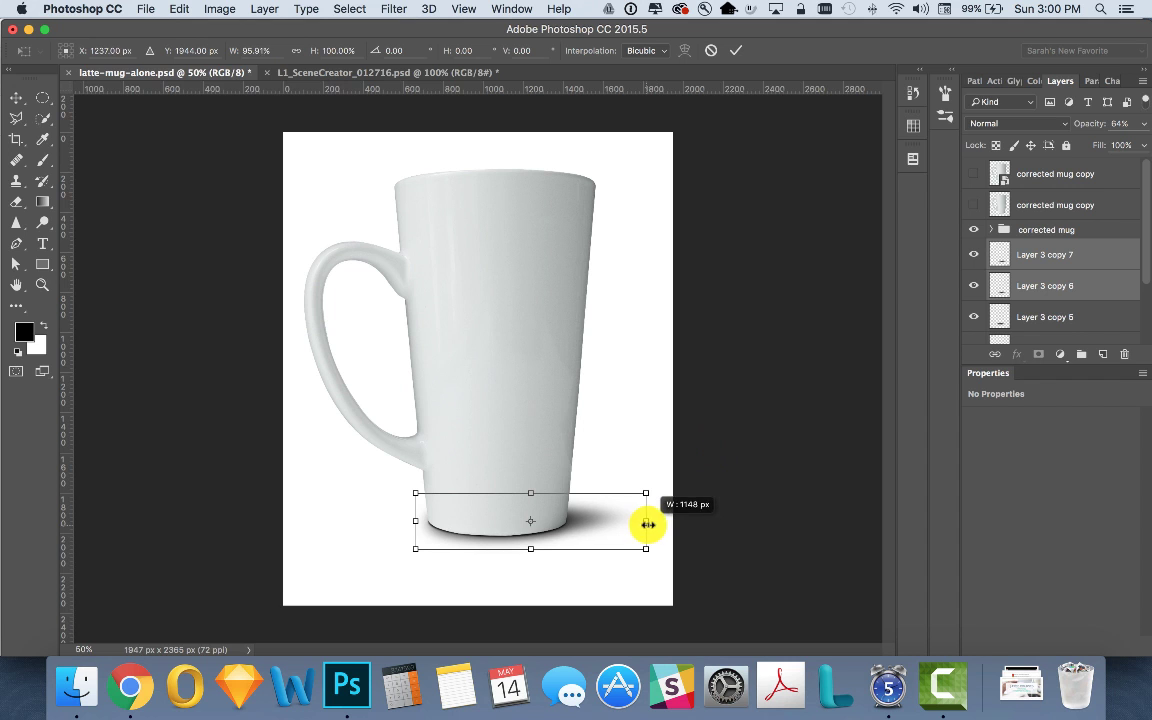
drag(522, 550, 524, 553)
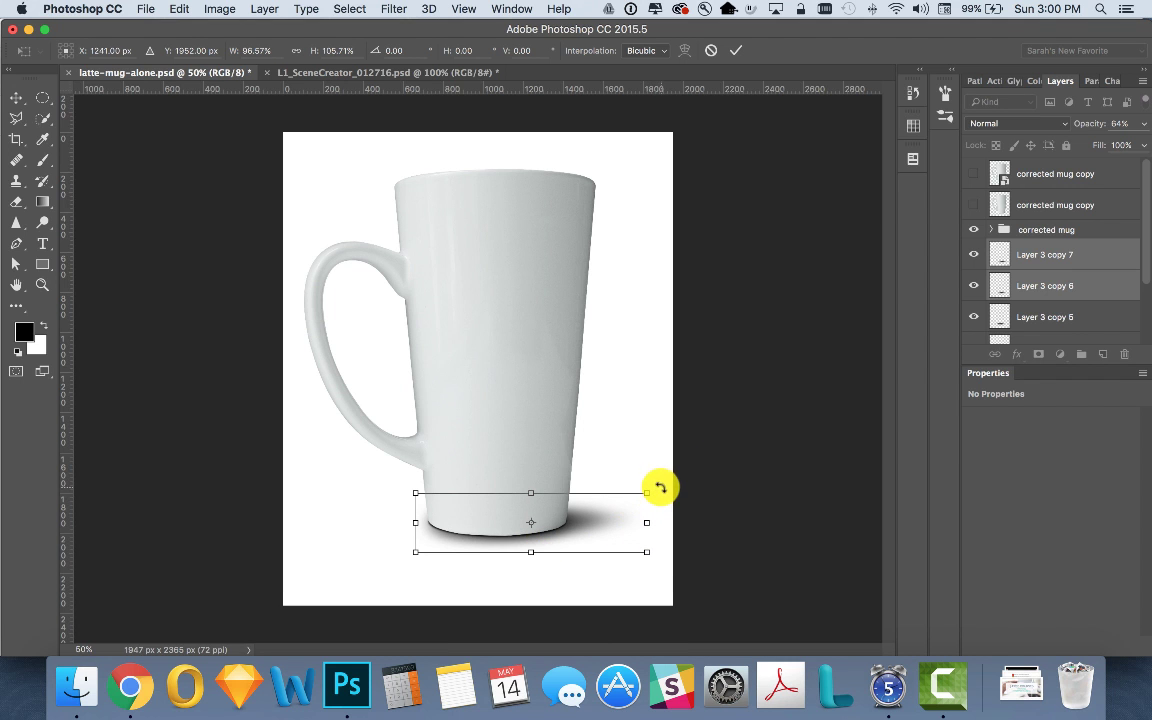